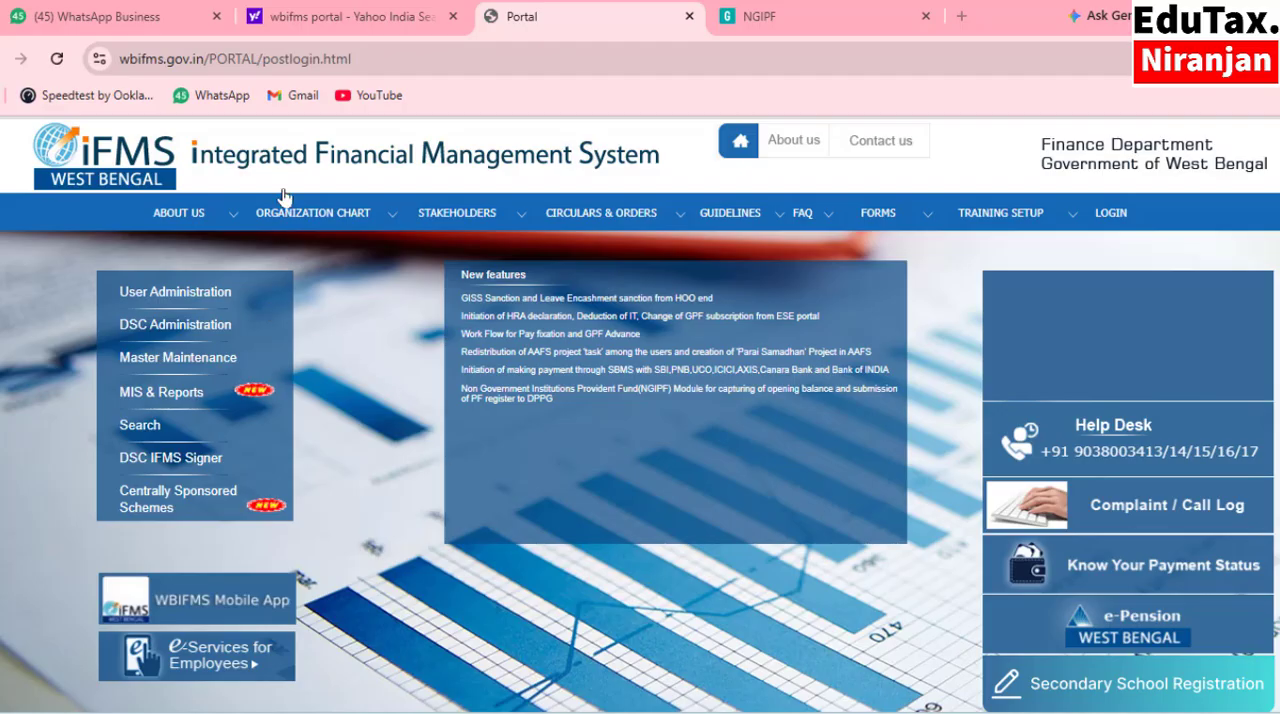
# Open the WBIFMS portal from the existing web search results and go to its NGIPF login page.
pyautogui.click(391, 27)
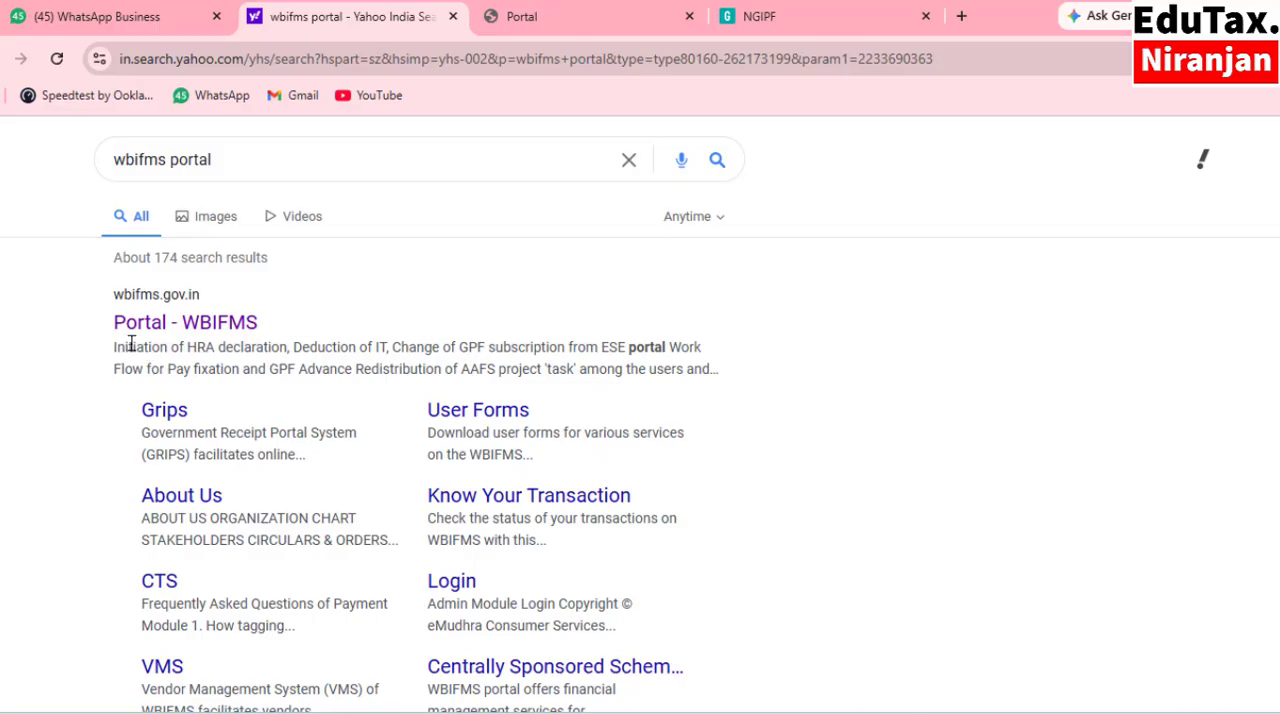
pyautogui.click(197, 323)
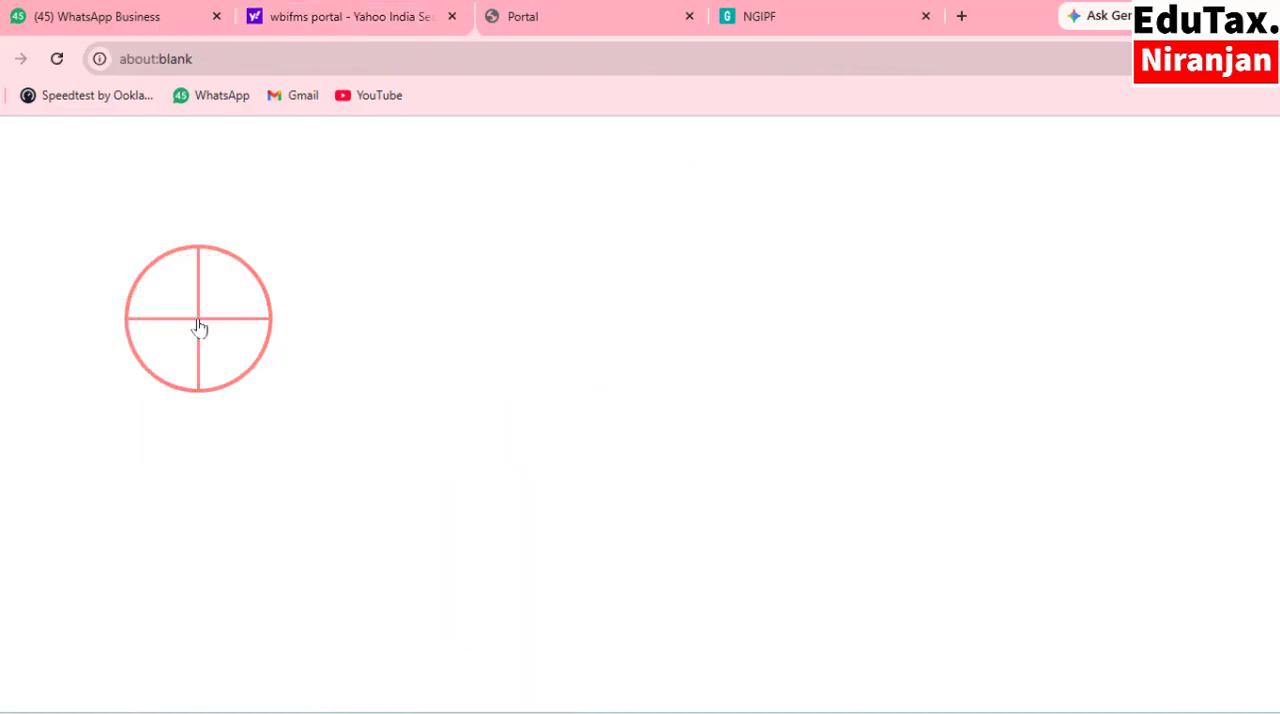
pyautogui.scroll(-3, 705, 493)
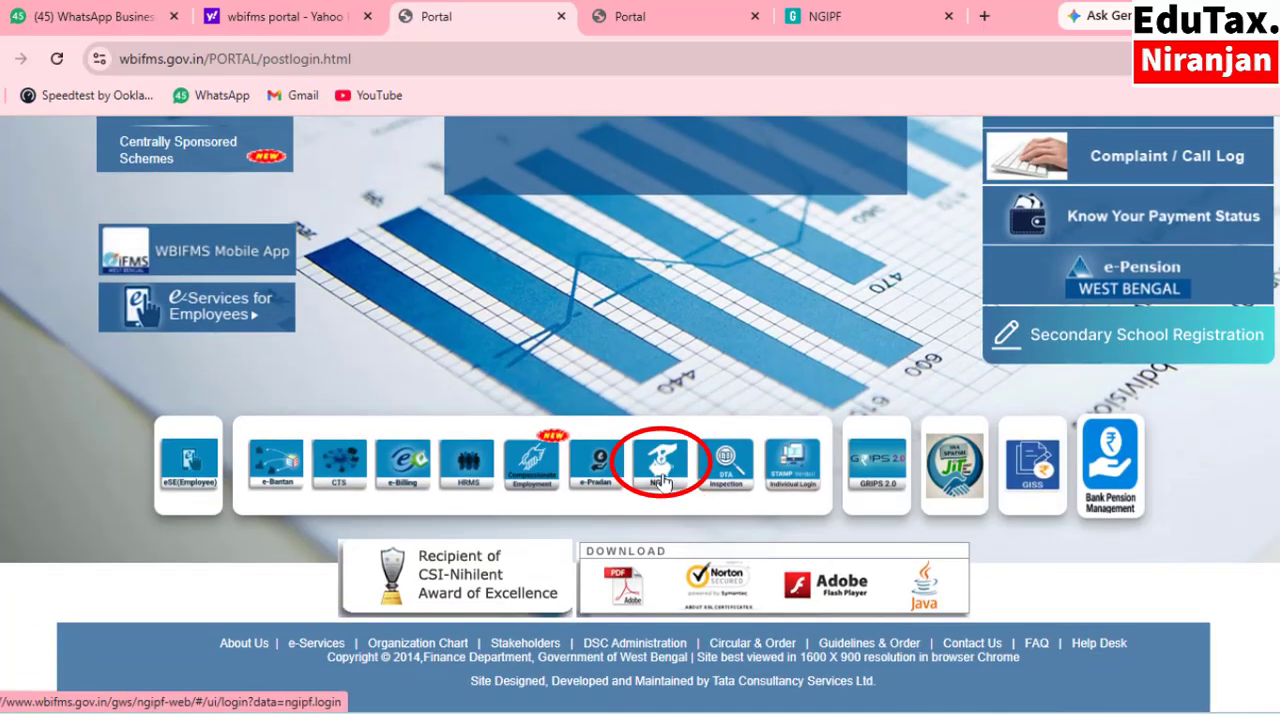
pyautogui.click(660, 480)
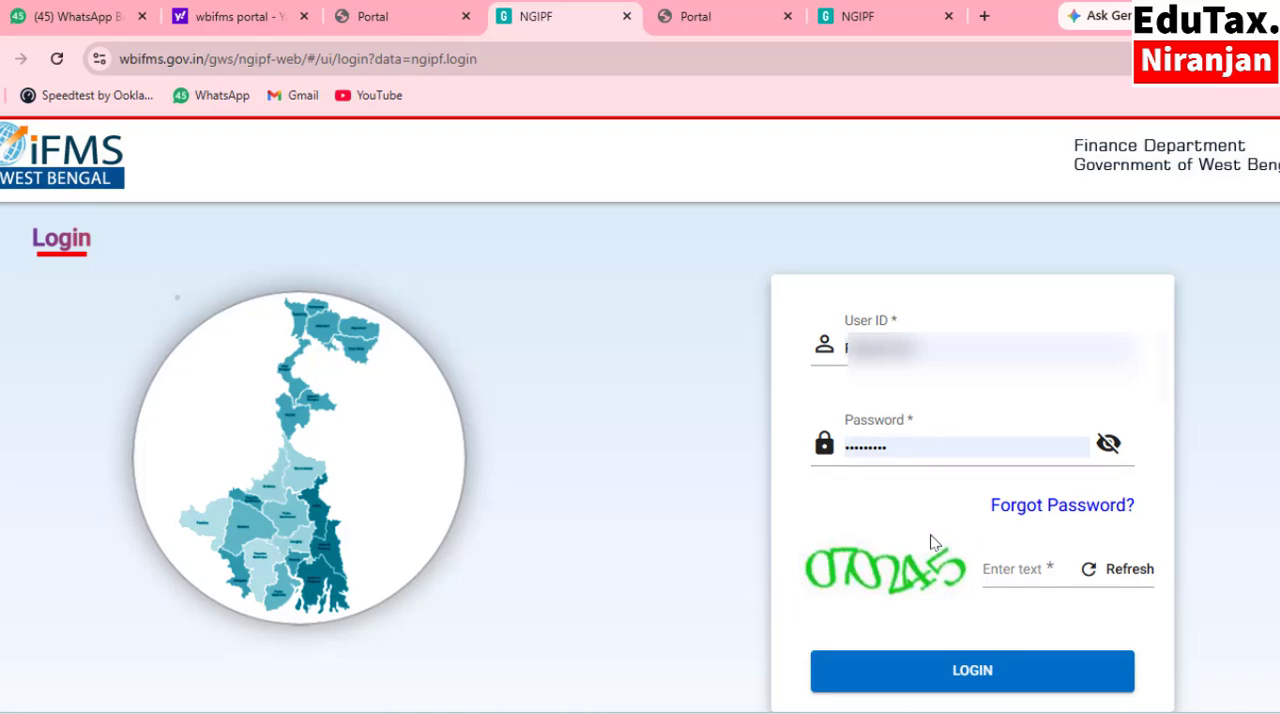
# Enter the captcha code shown on the NGIPF login form and log in with the prefilled credentials.
pyautogui.click(1018, 570)
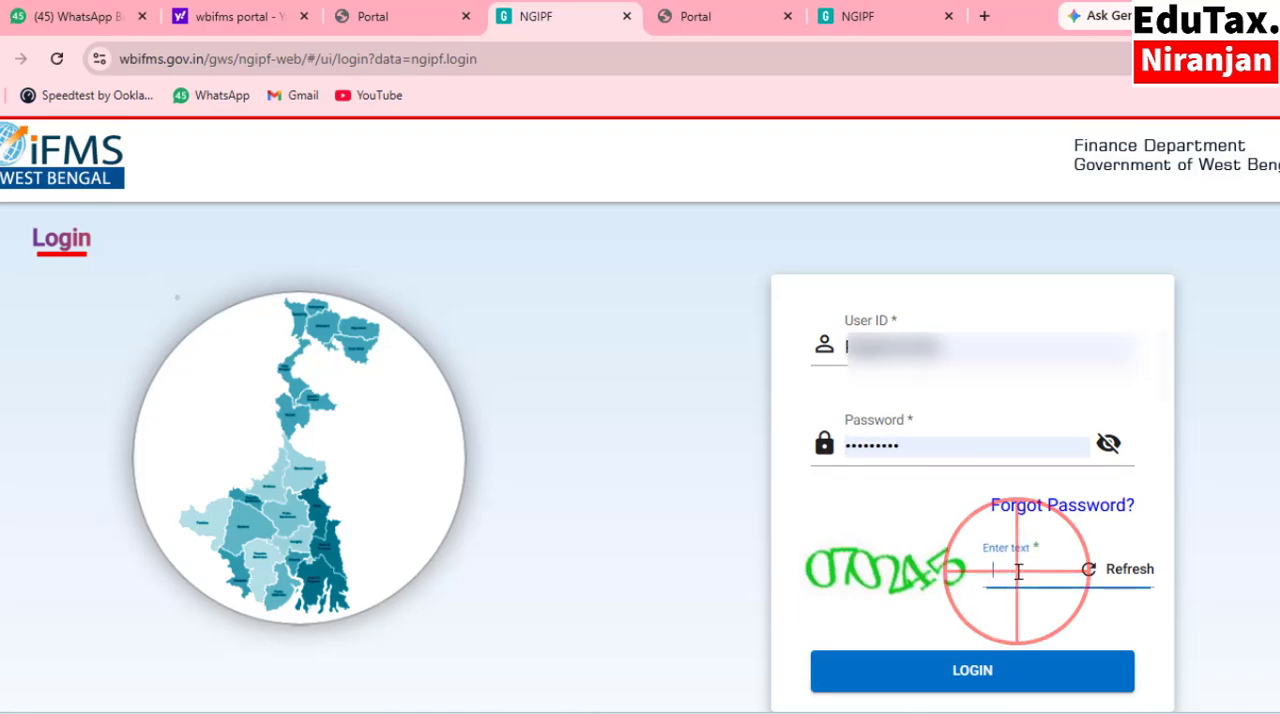
pyautogui.write('070245')
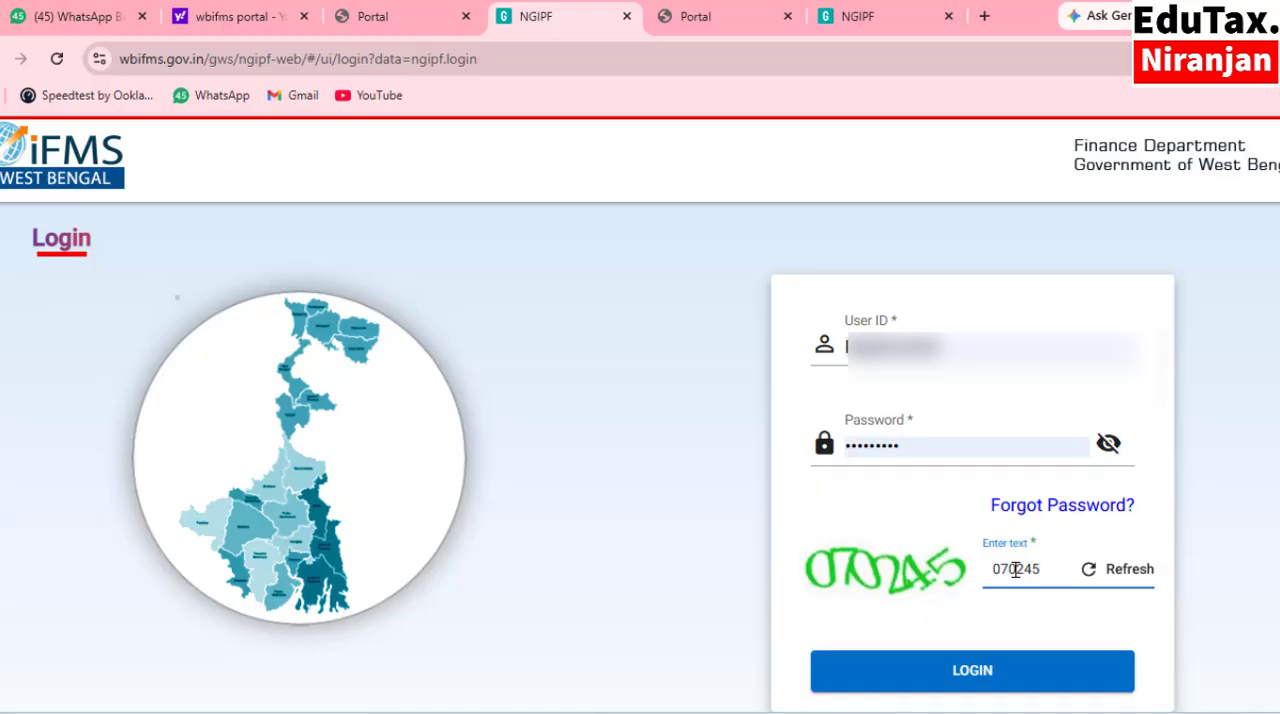
pyautogui.click(993, 686)
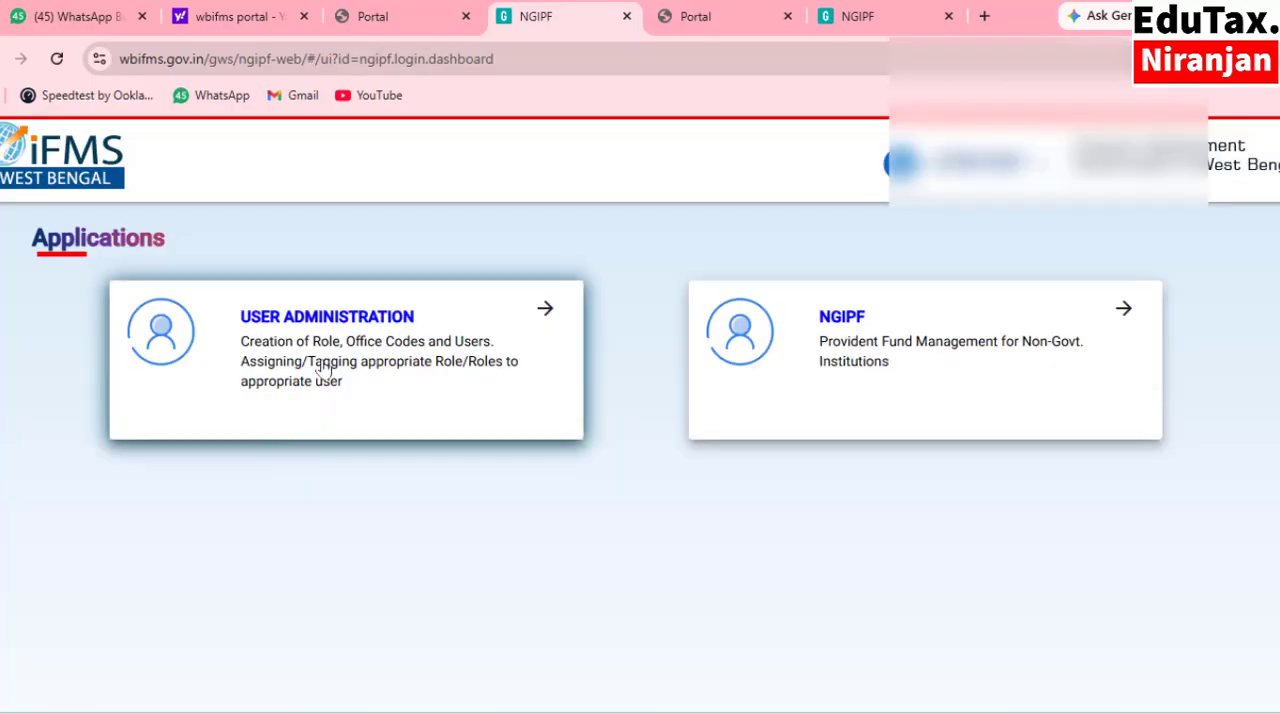
# Open the Advance Application form in the Advance module of the NGIPF application.
pyautogui.click(848, 342)
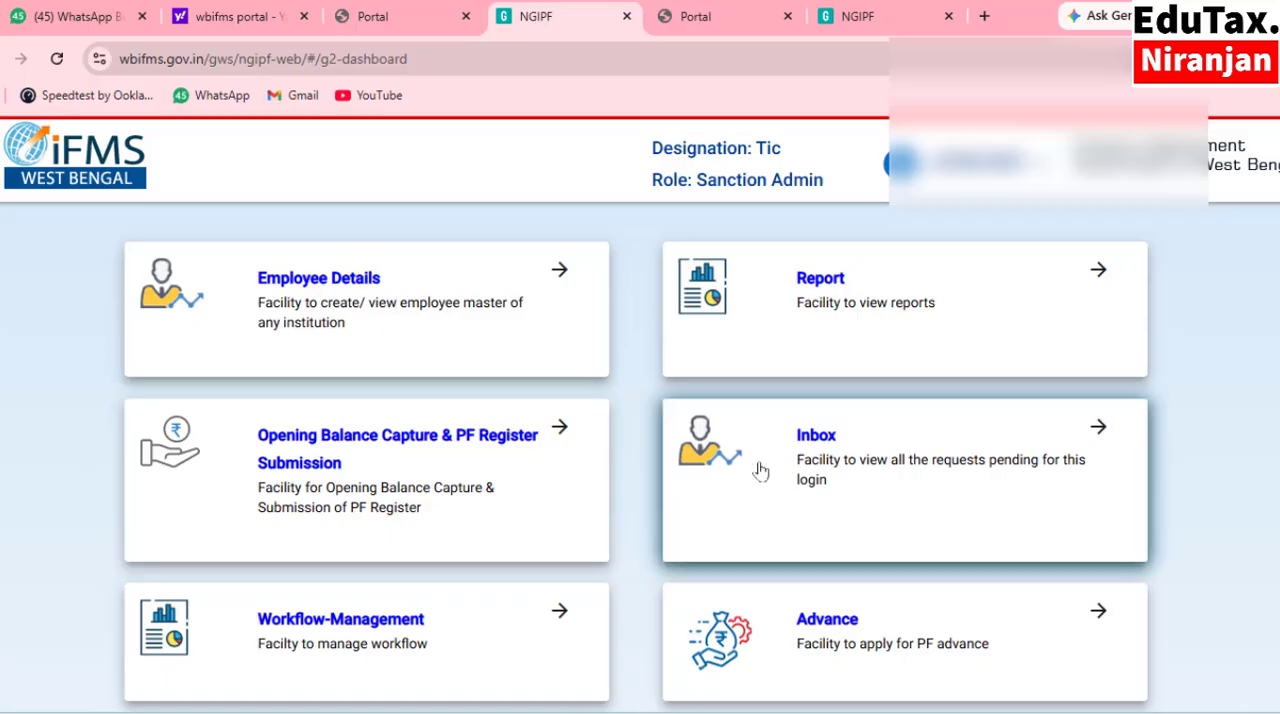
pyautogui.scroll(-1, 803, 494)
pyautogui.scroll(-1, 843, 569)
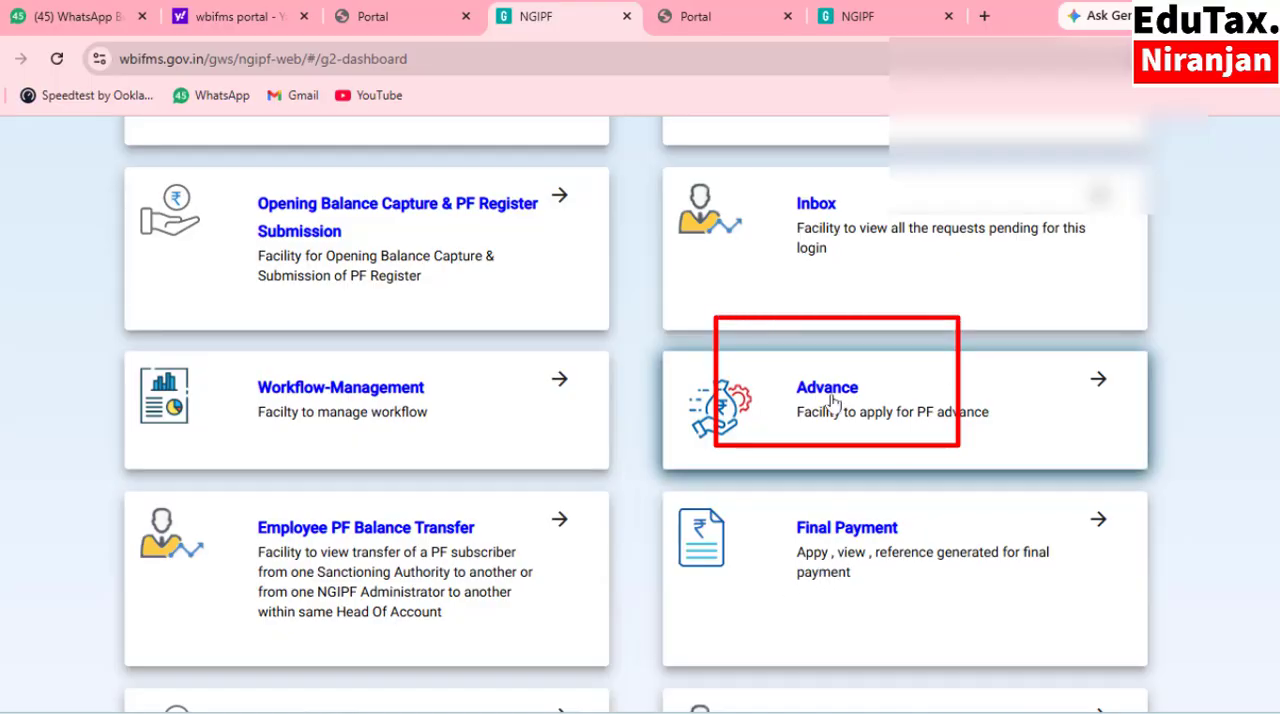
pyautogui.click(843, 403)
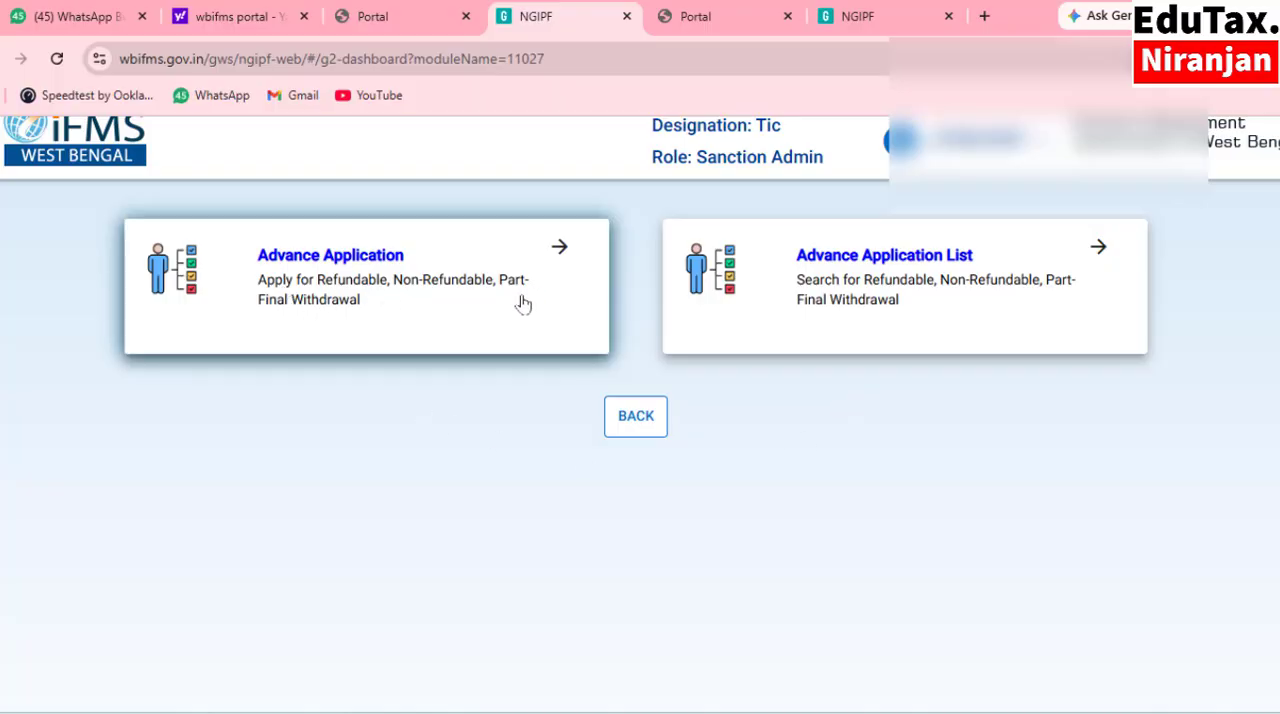
pyautogui.click(370, 285)
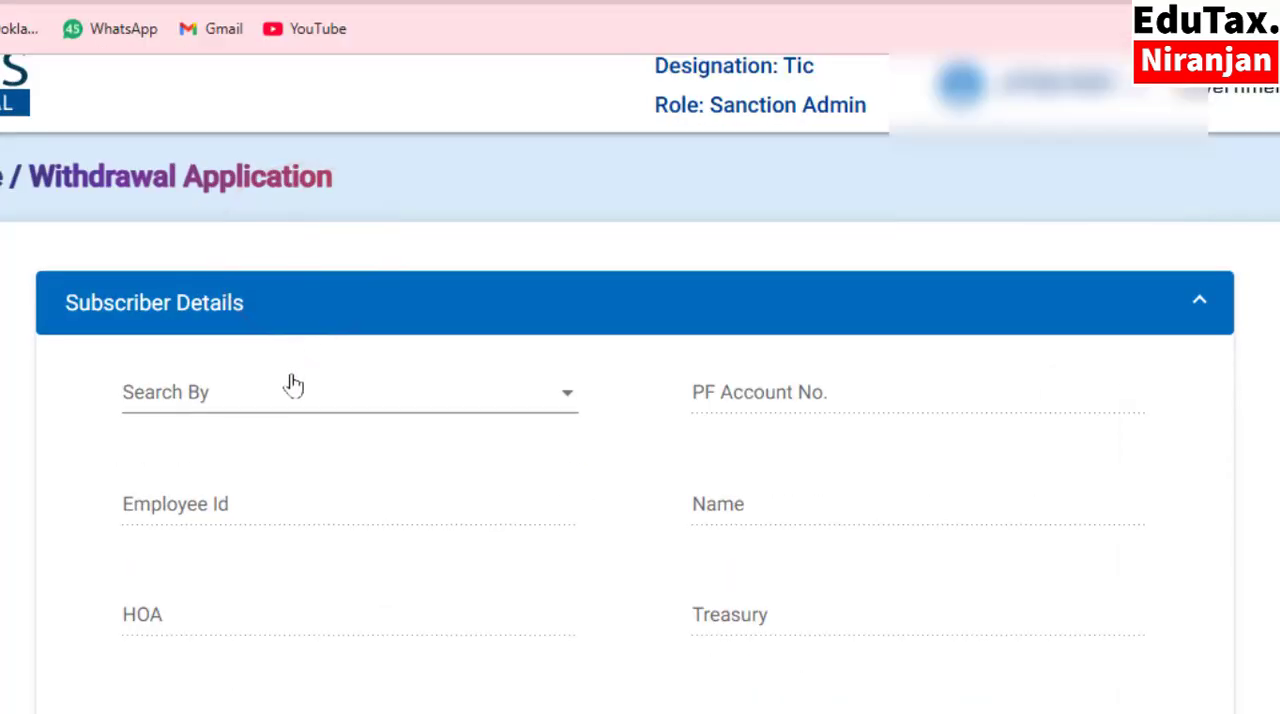
# Search for the subscriber by PF Account No., entering the subscriber's PF account number.
pyautogui.click(354, 398)
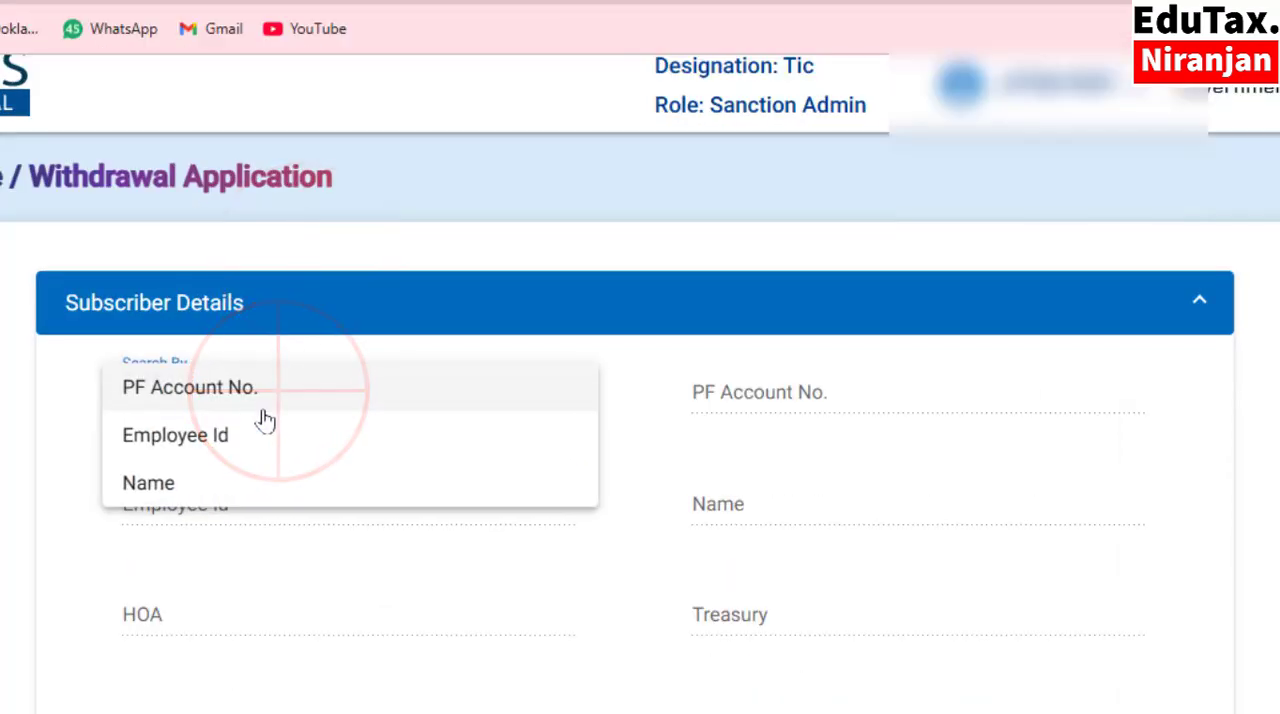
pyautogui.click(228, 398)
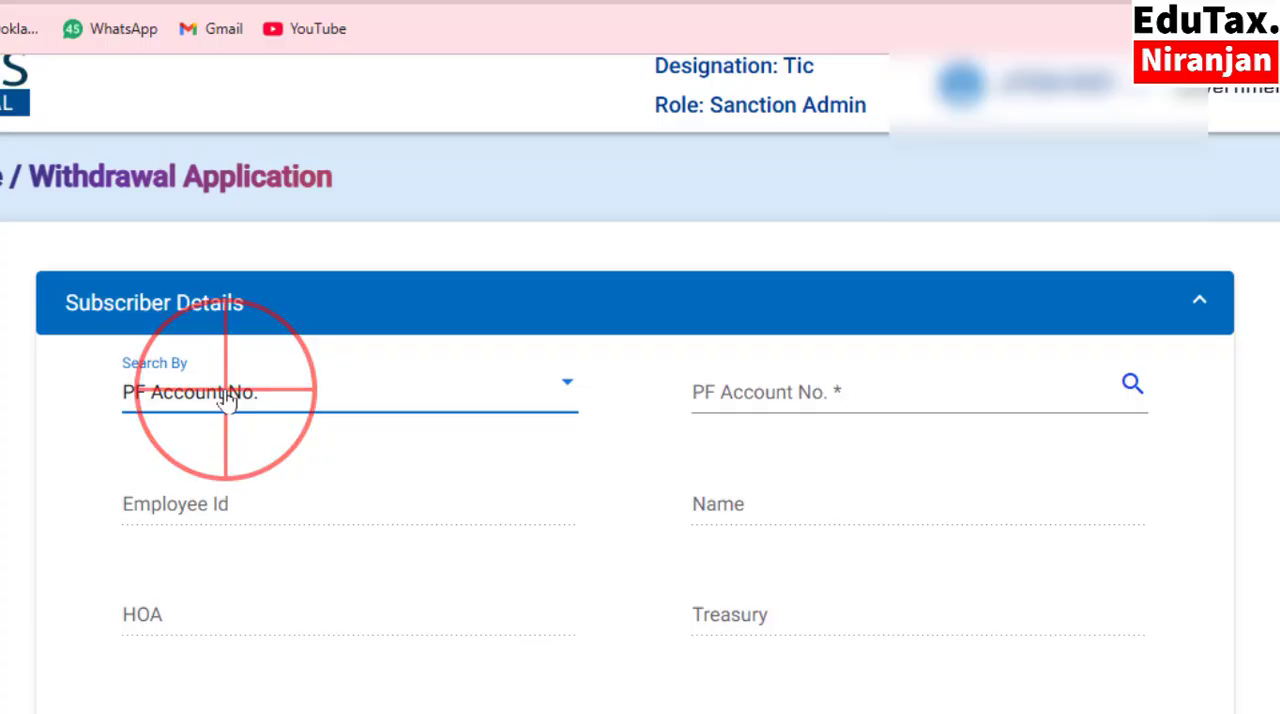
pyautogui.click(228, 398)
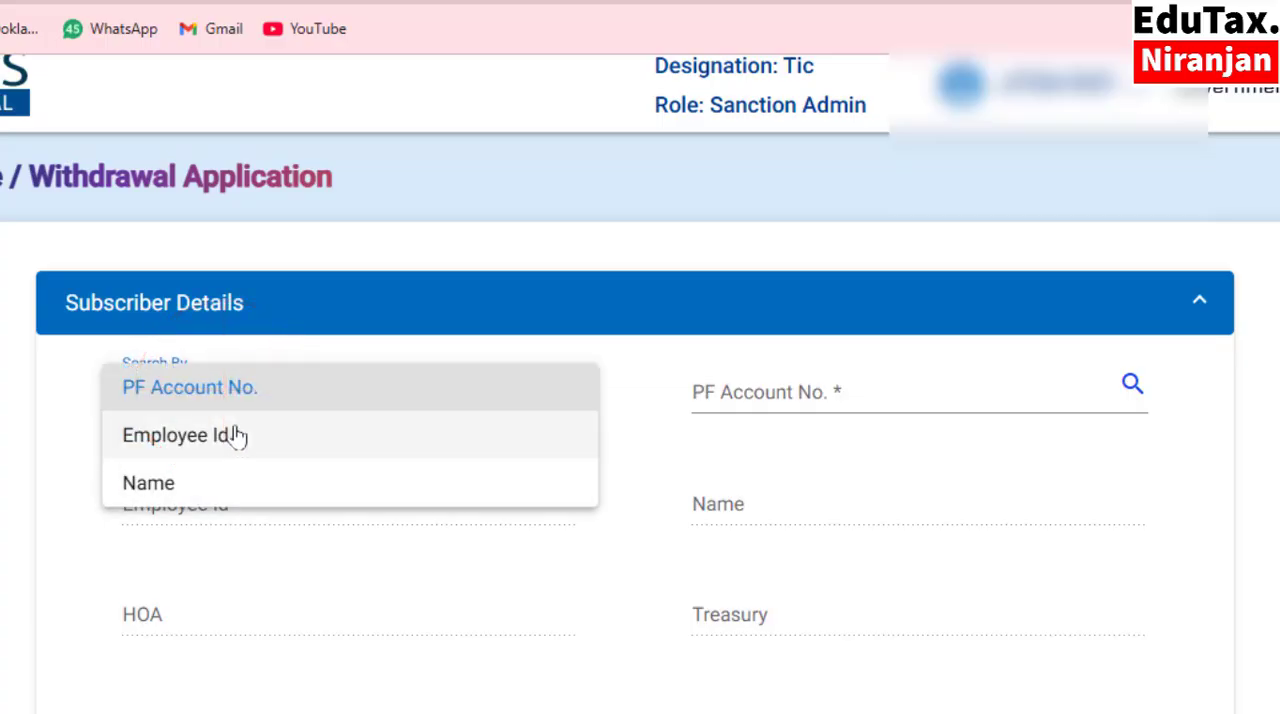
pyautogui.click(238, 394)
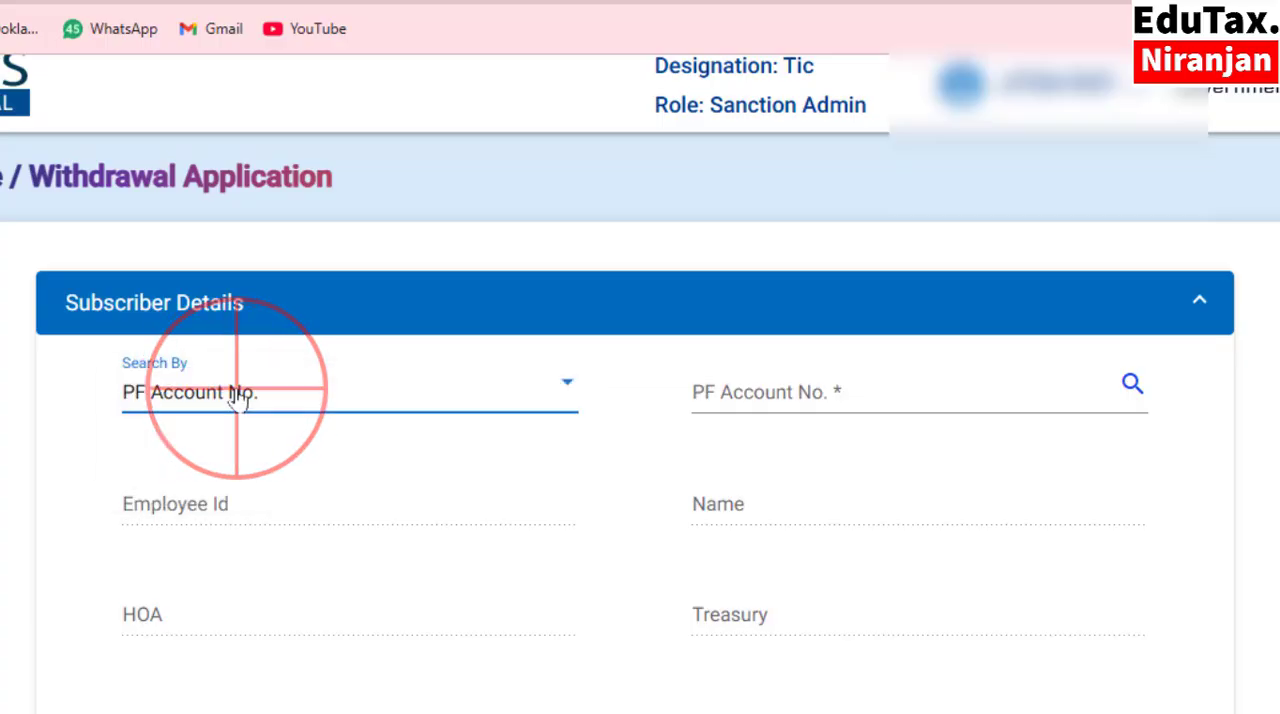
pyautogui.click(766, 390)
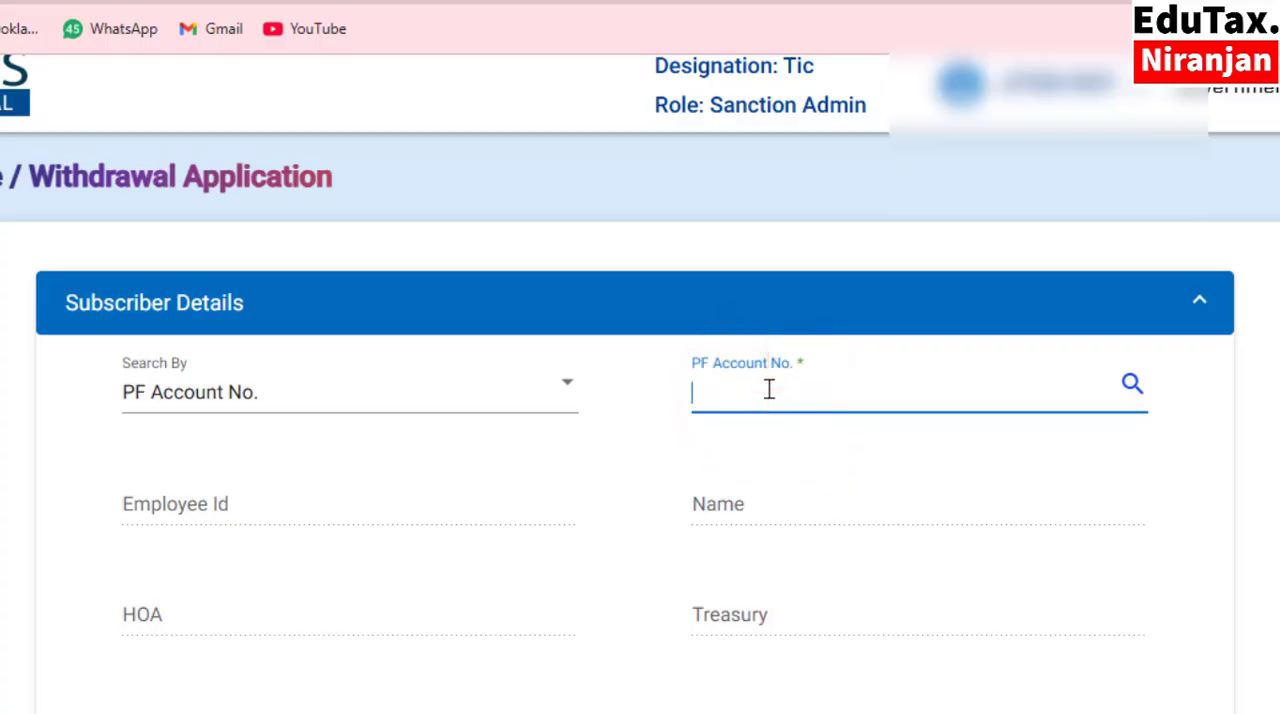
pyautogui.hotkey('ctrl', 'v')
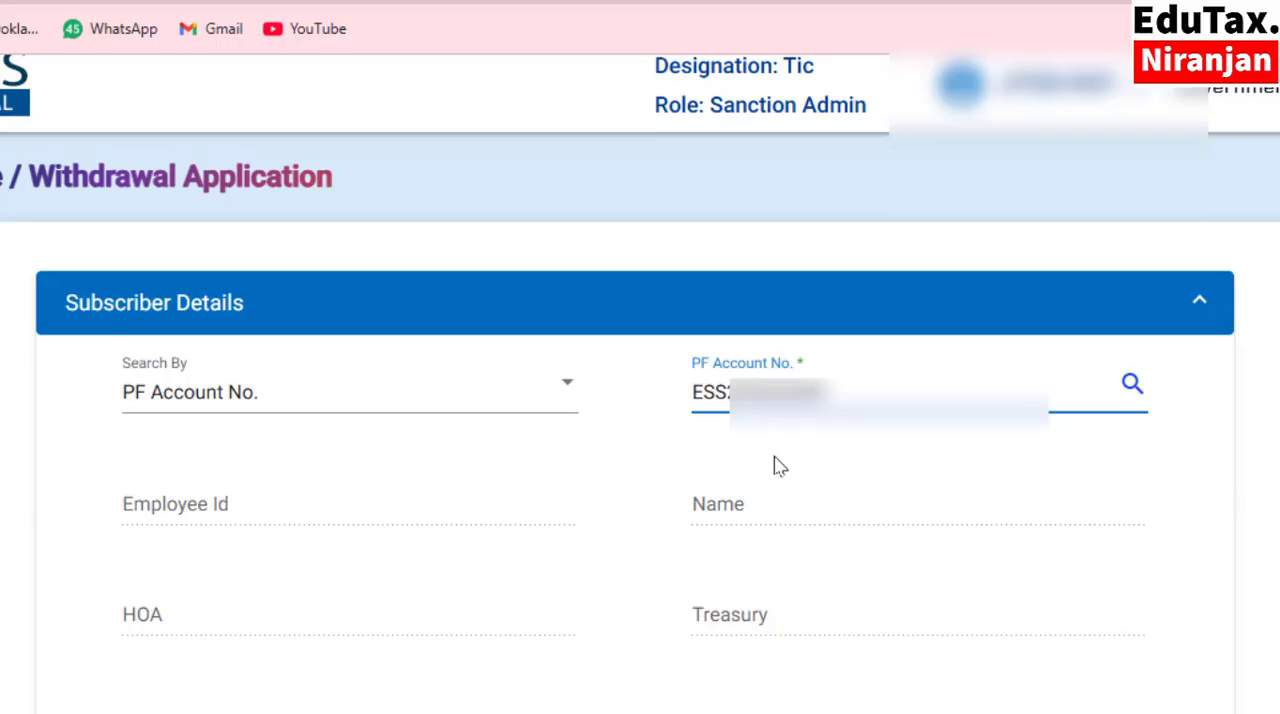
pyautogui.click(1131, 385)
# Set the Advance / Withdrawal Type to Non-Refundable Advance in the Advance / Withdrawal Details.
pyautogui.scroll(-2, 542, 558)
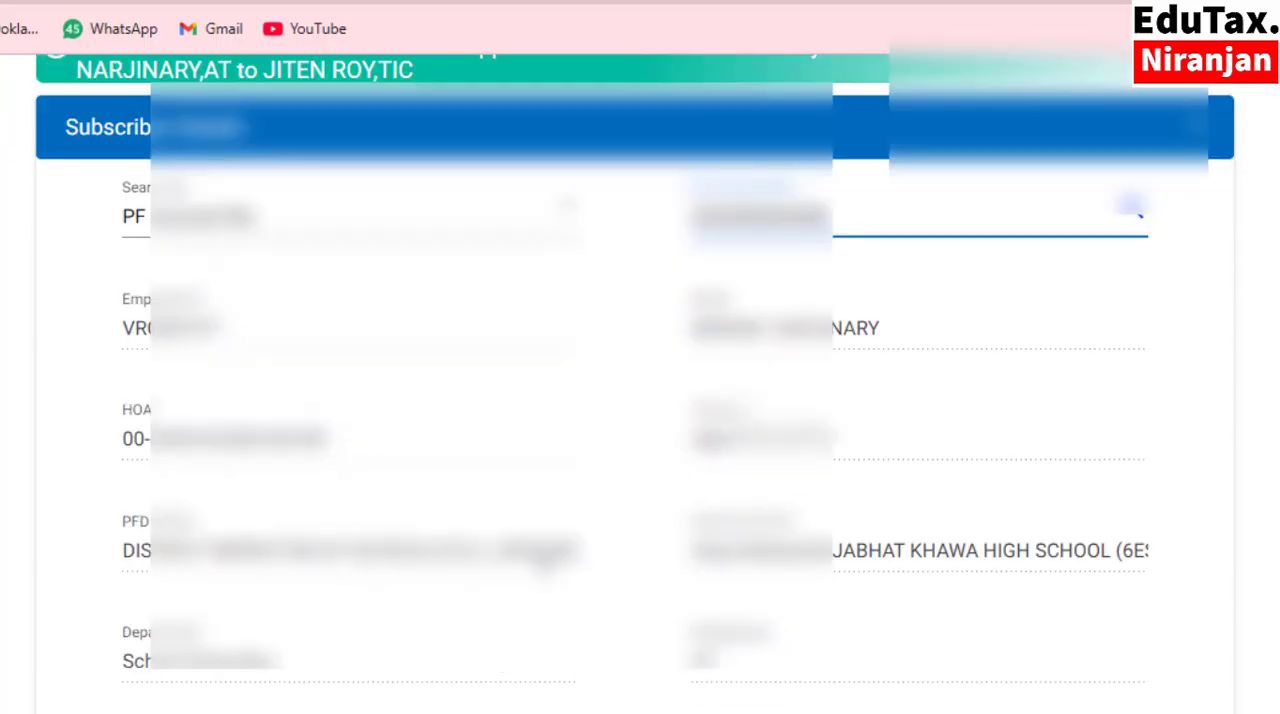
pyautogui.scroll(-6, 541, 560)
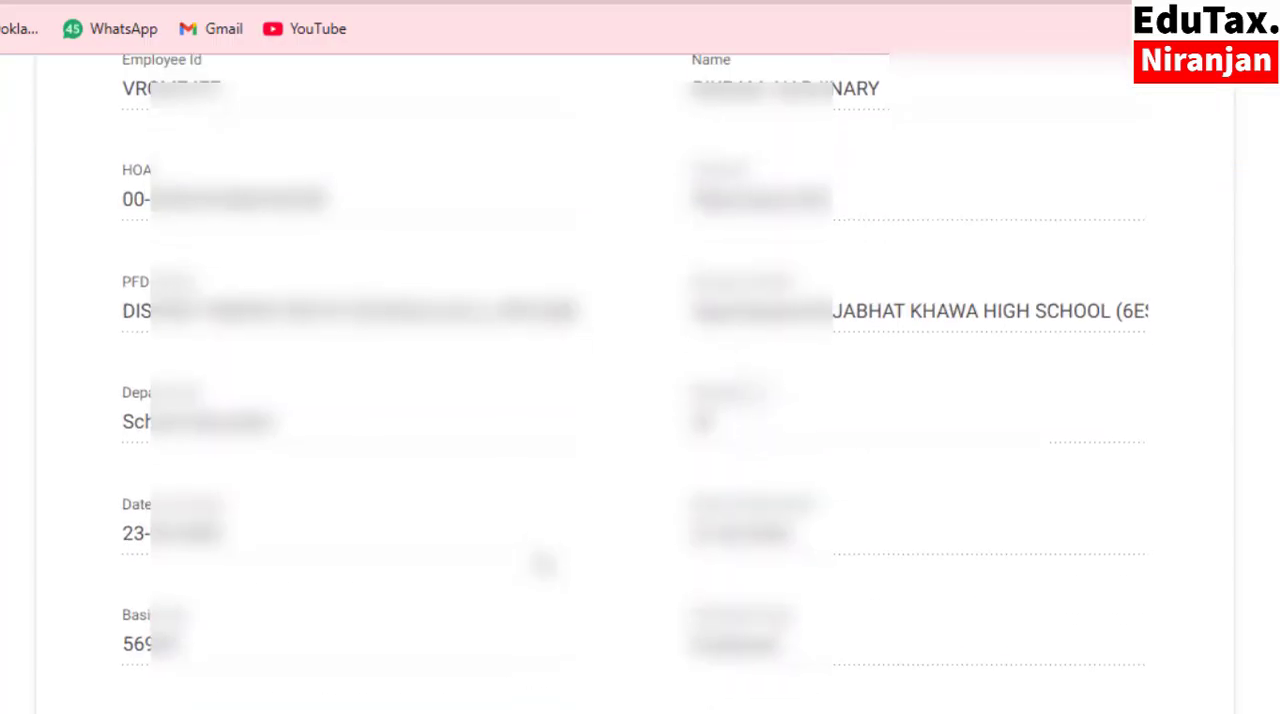
pyautogui.scroll(8, 540, 562)
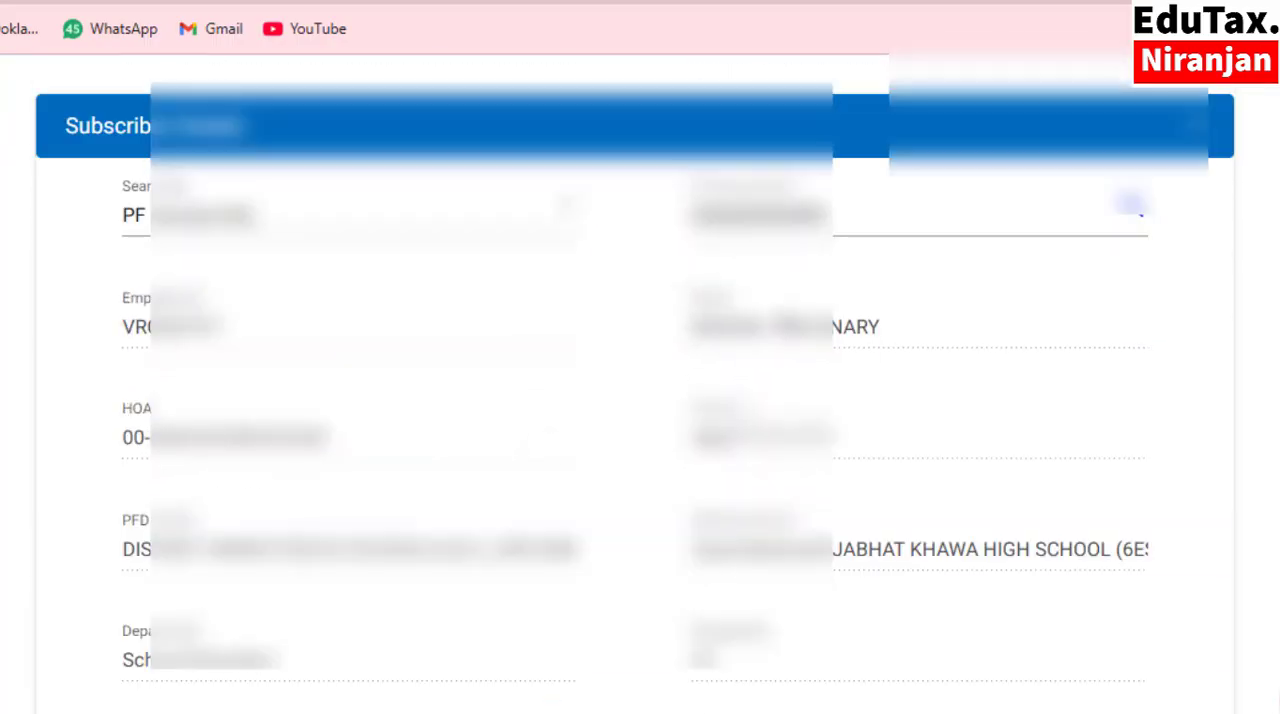
pyautogui.scroll(-5, 480, 366)
pyautogui.scroll(-5, 480, 443)
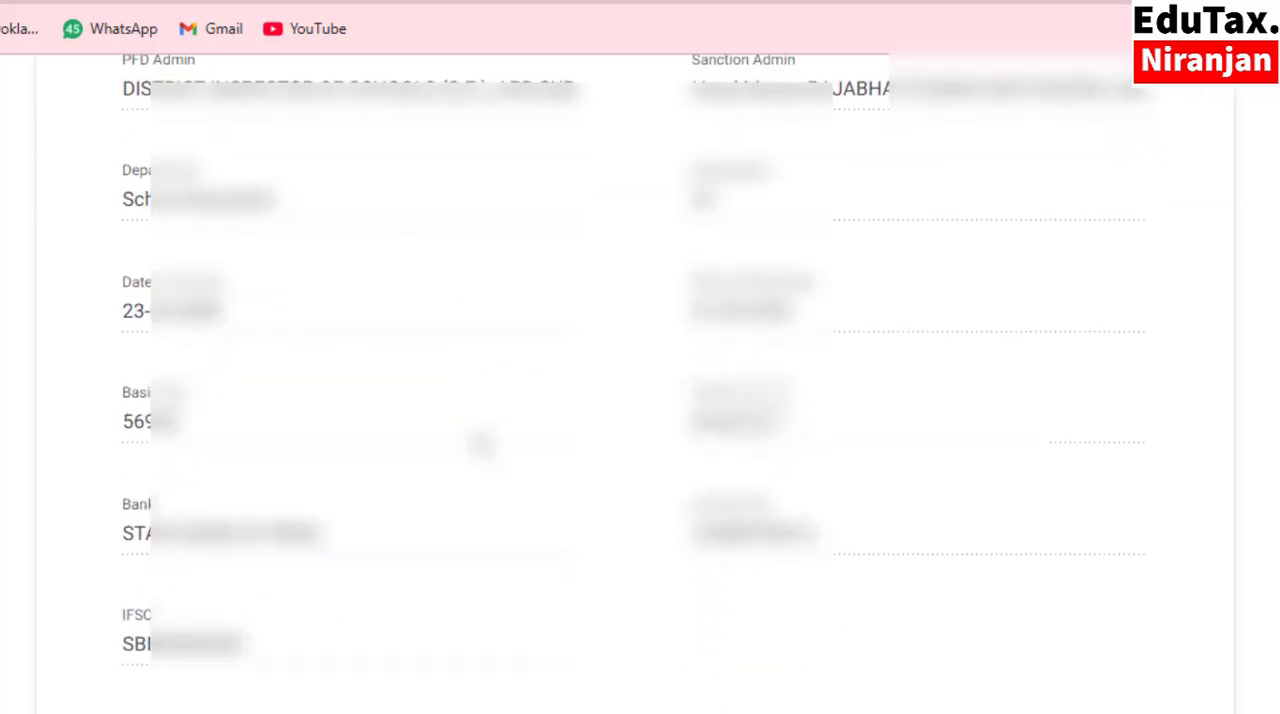
pyautogui.scroll(-2, 330, 265)
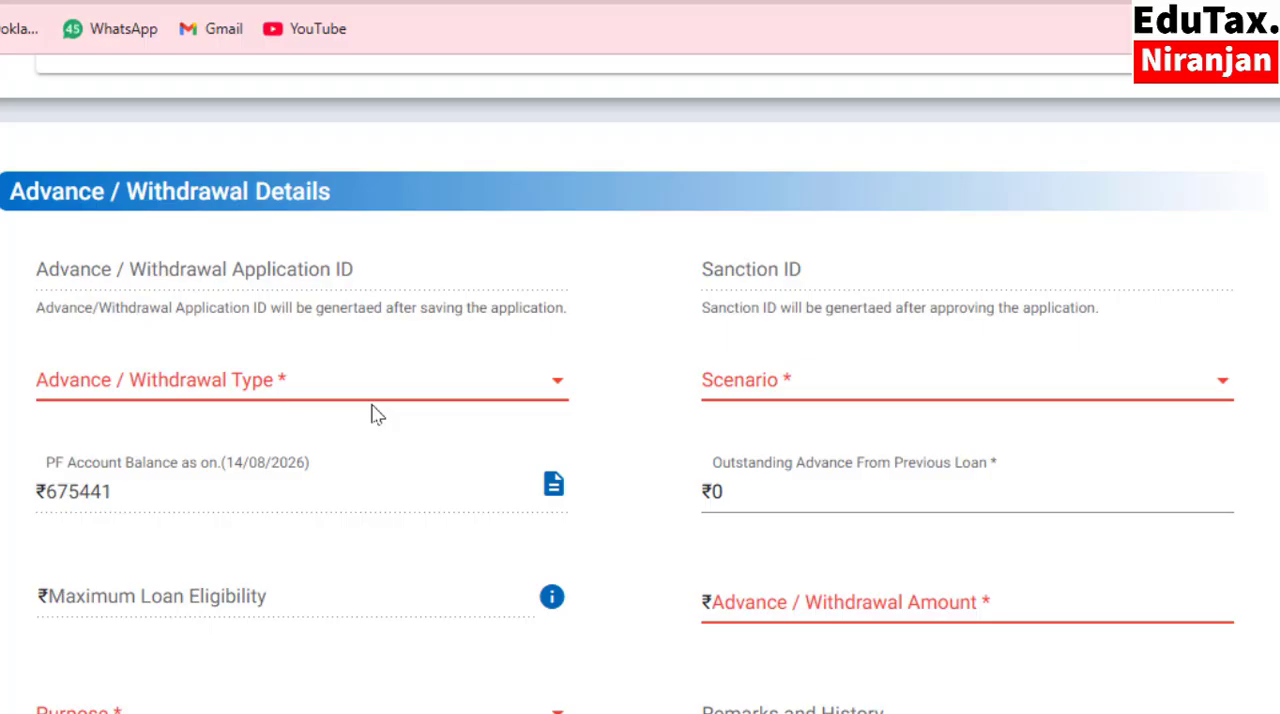
pyautogui.click(552, 386)
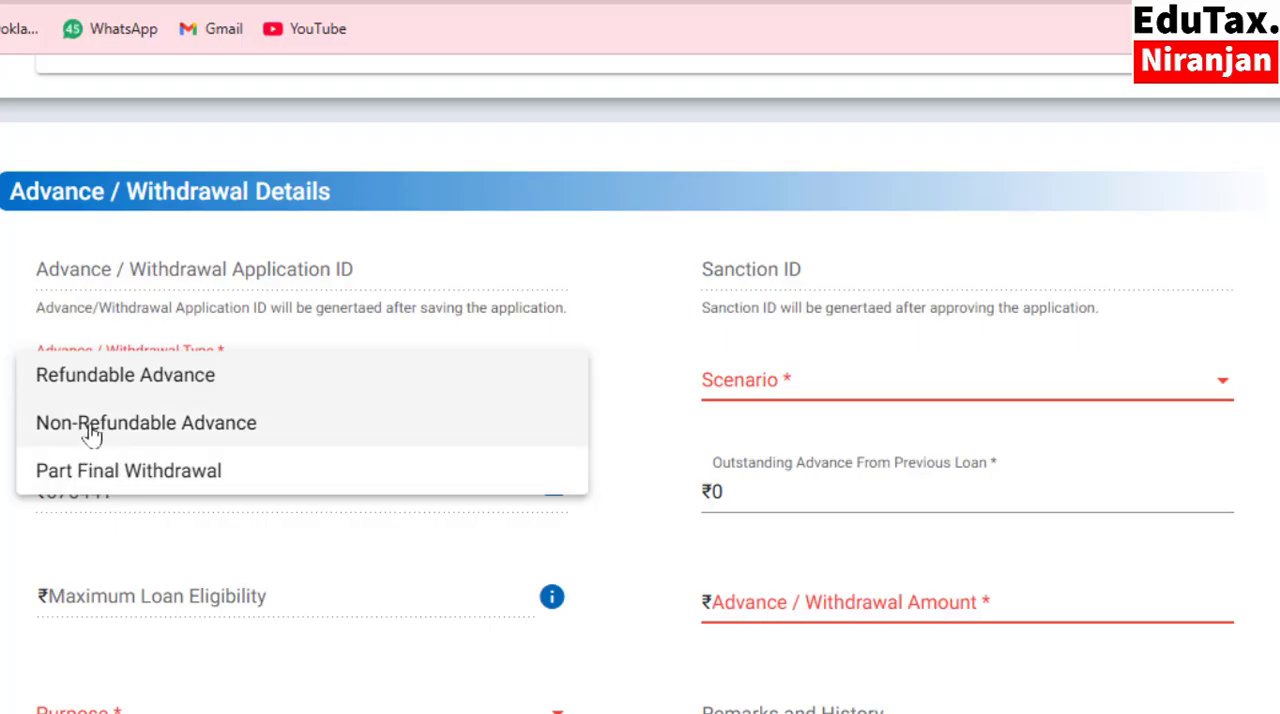
pyautogui.scroll(-1, 130, 420)
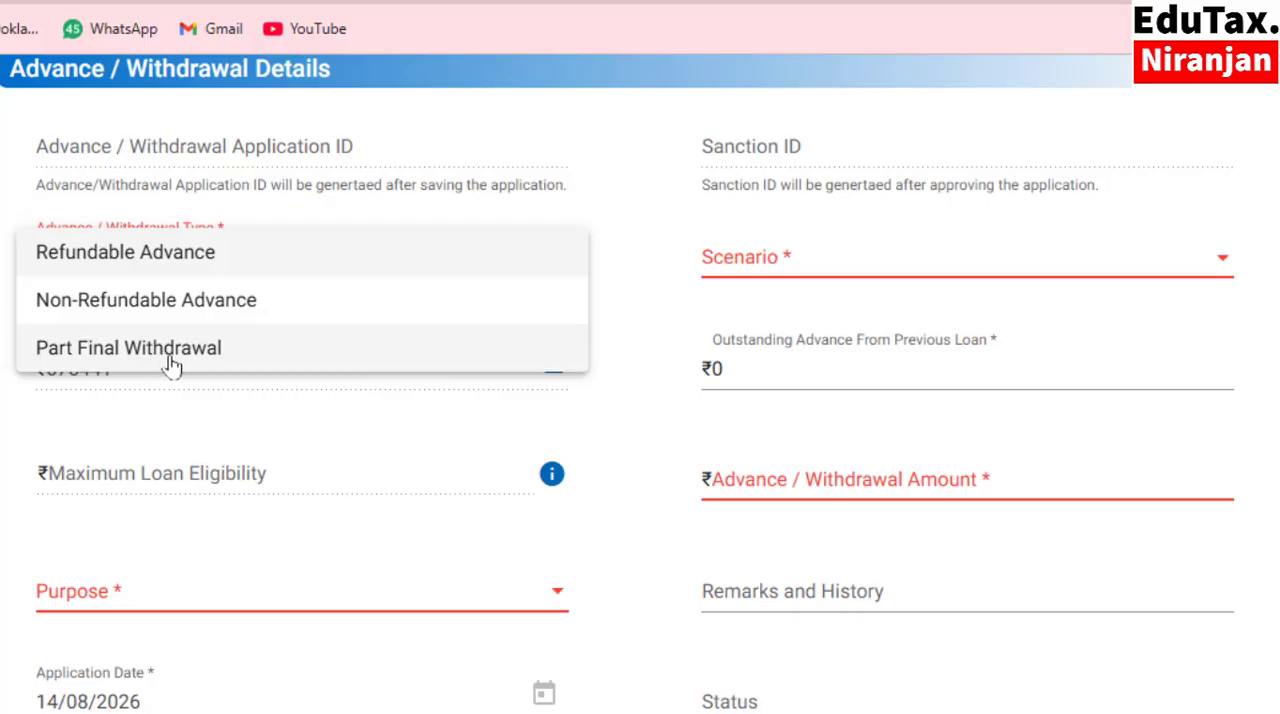
pyautogui.click(148, 311)
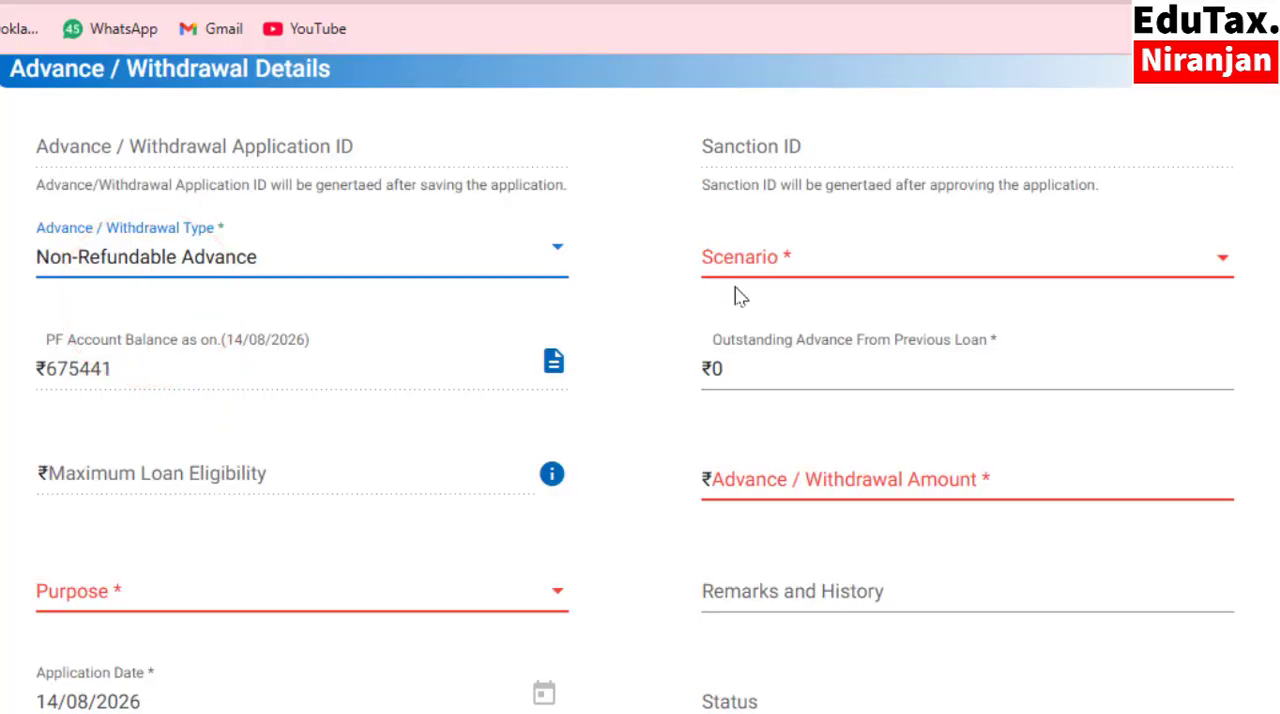
# Set the scenario to Normal and enter an Advance / Withdrawal Amount of ₹250000.
pyautogui.click(755, 266)
pyautogui.click(755, 268)
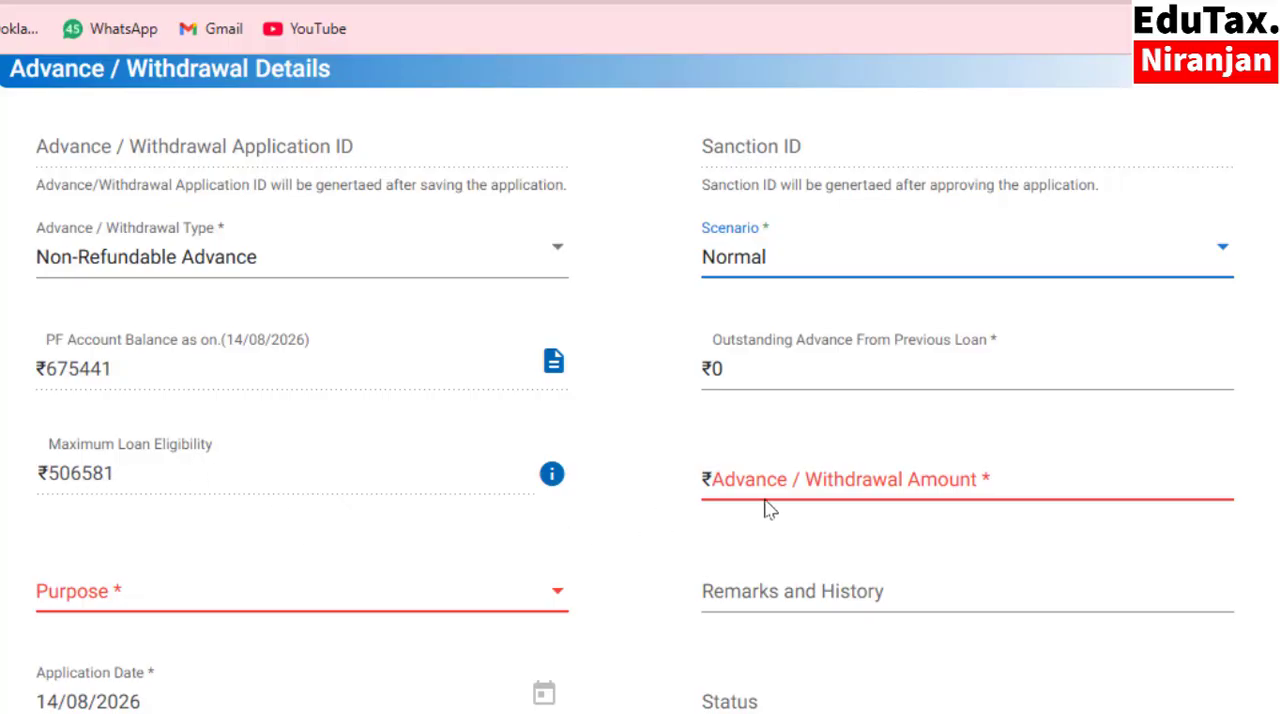
pyautogui.click(818, 482)
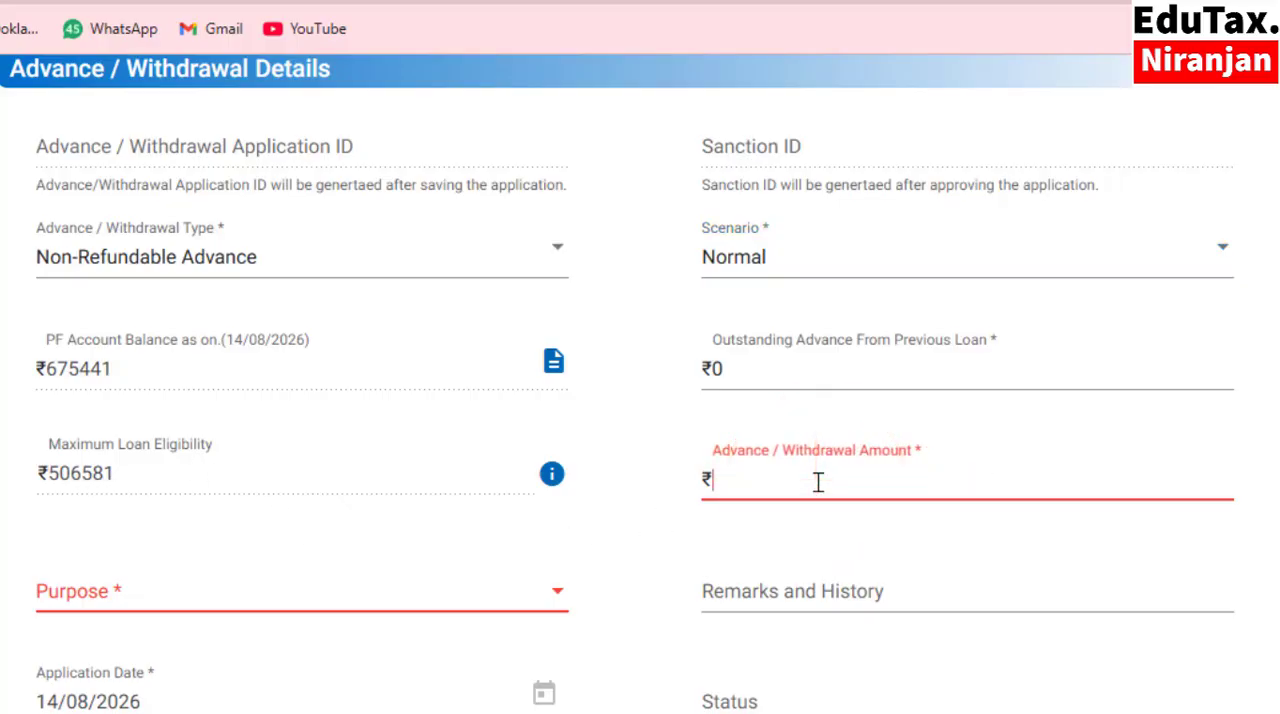
pyautogui.write('250000')
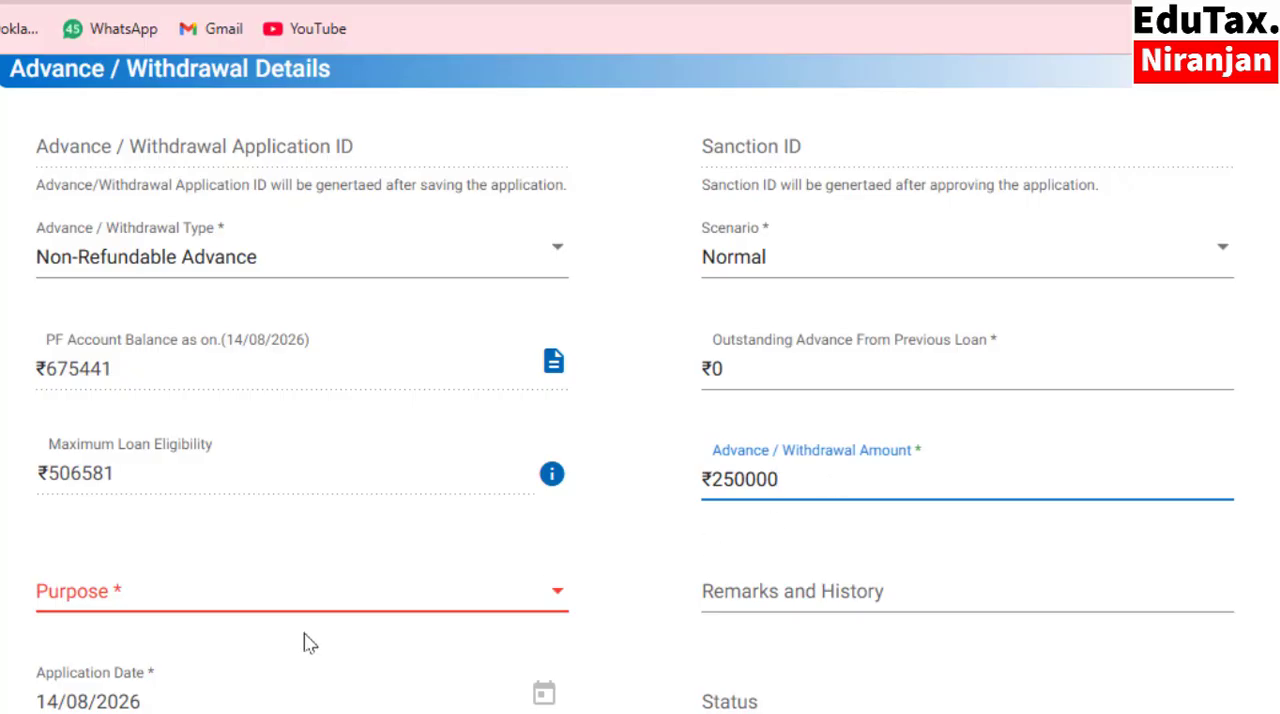
# Set the Purpose to the option for medical treatment of self and/or any member of the family actually dependent on him/her.
pyautogui.scroll(-3, 306, 640)
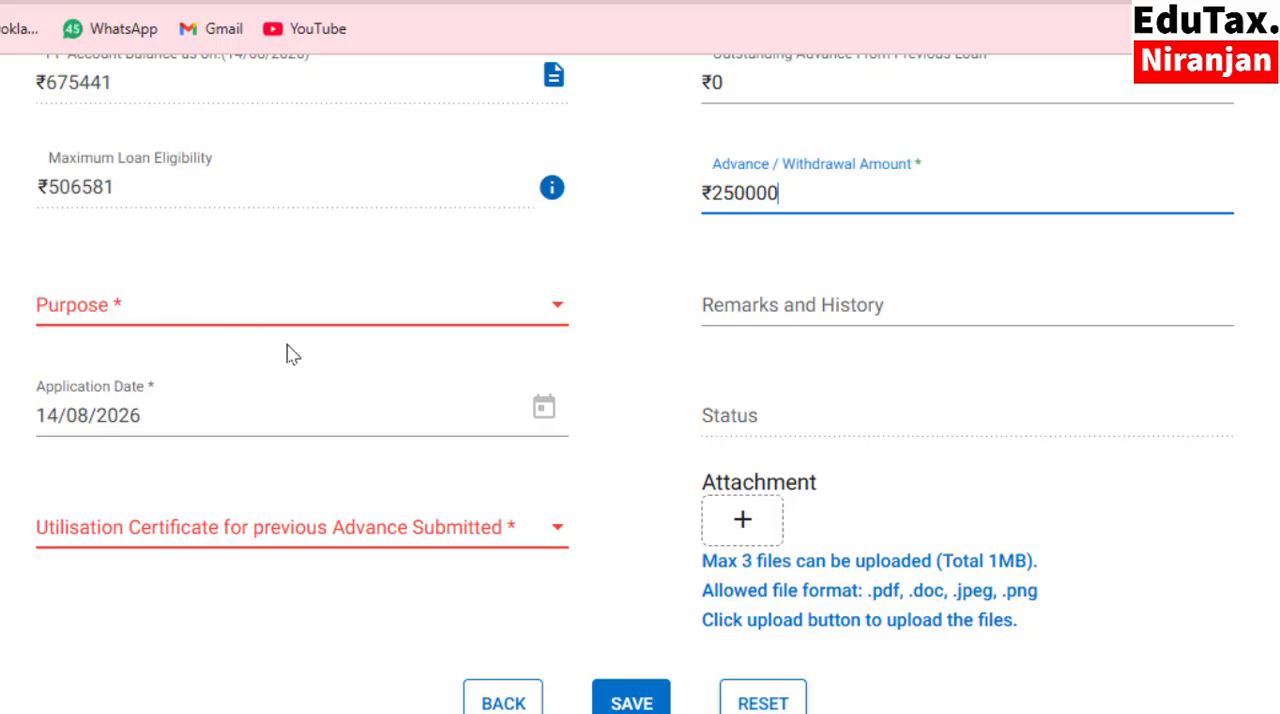
pyautogui.scroll(3, 334, 374)
pyautogui.scroll(-3, 268, 437)
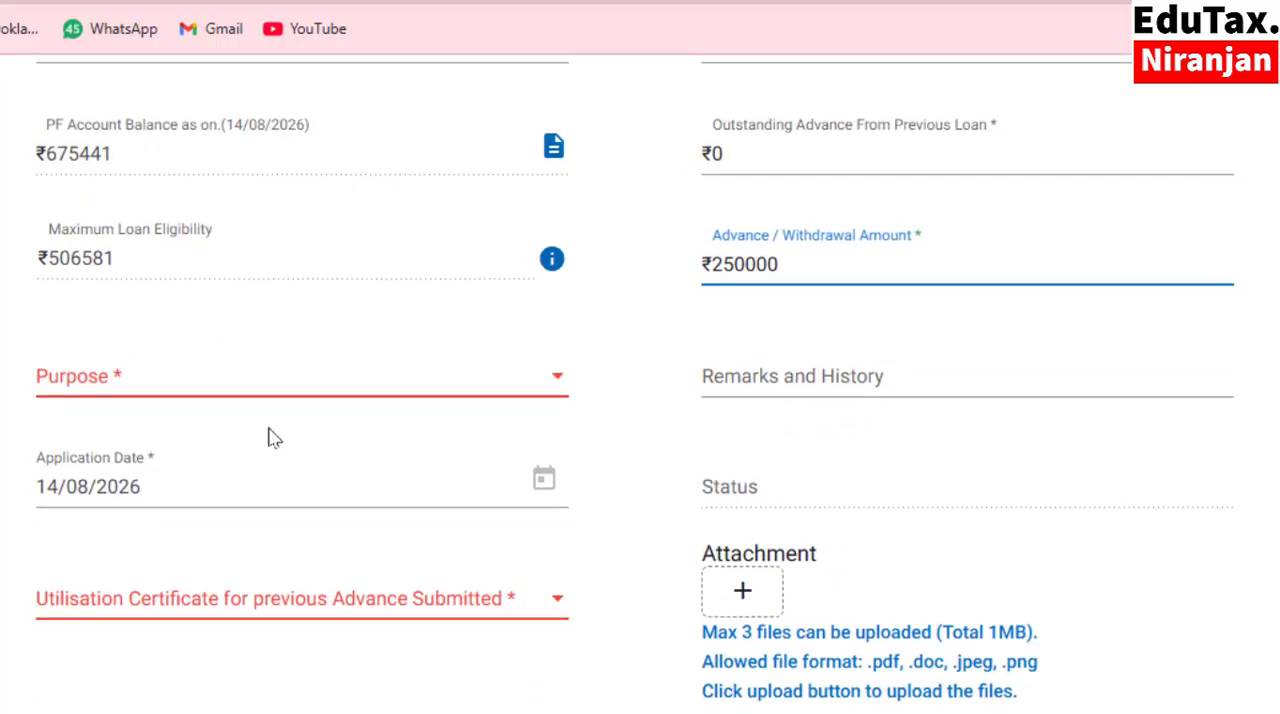
pyautogui.click(557, 305)
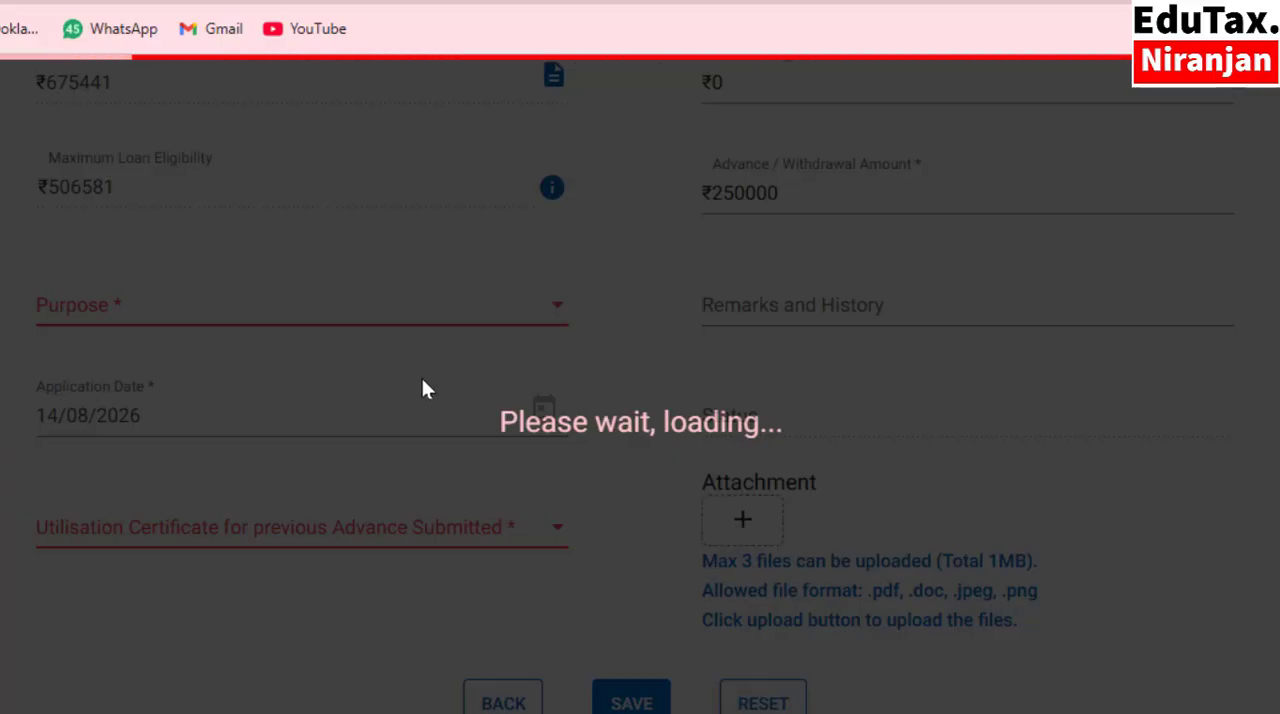
pyautogui.click(232, 470)
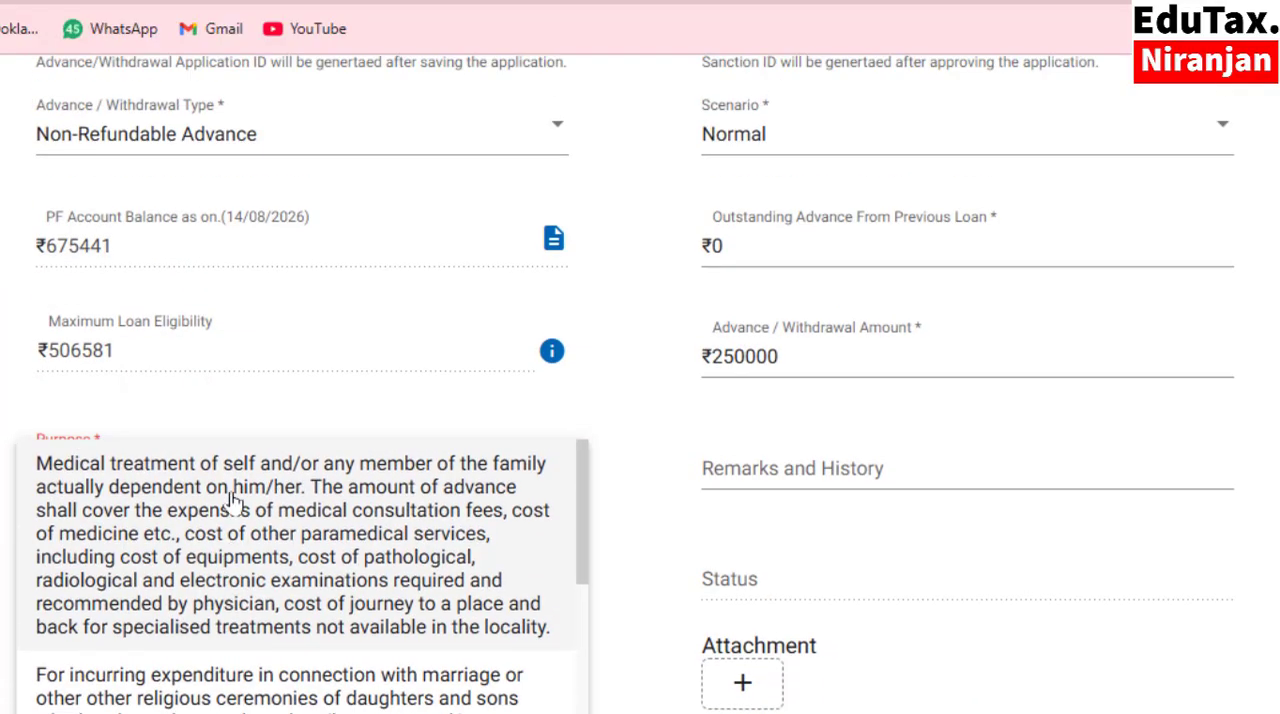
pyautogui.scroll(-2, 232, 500)
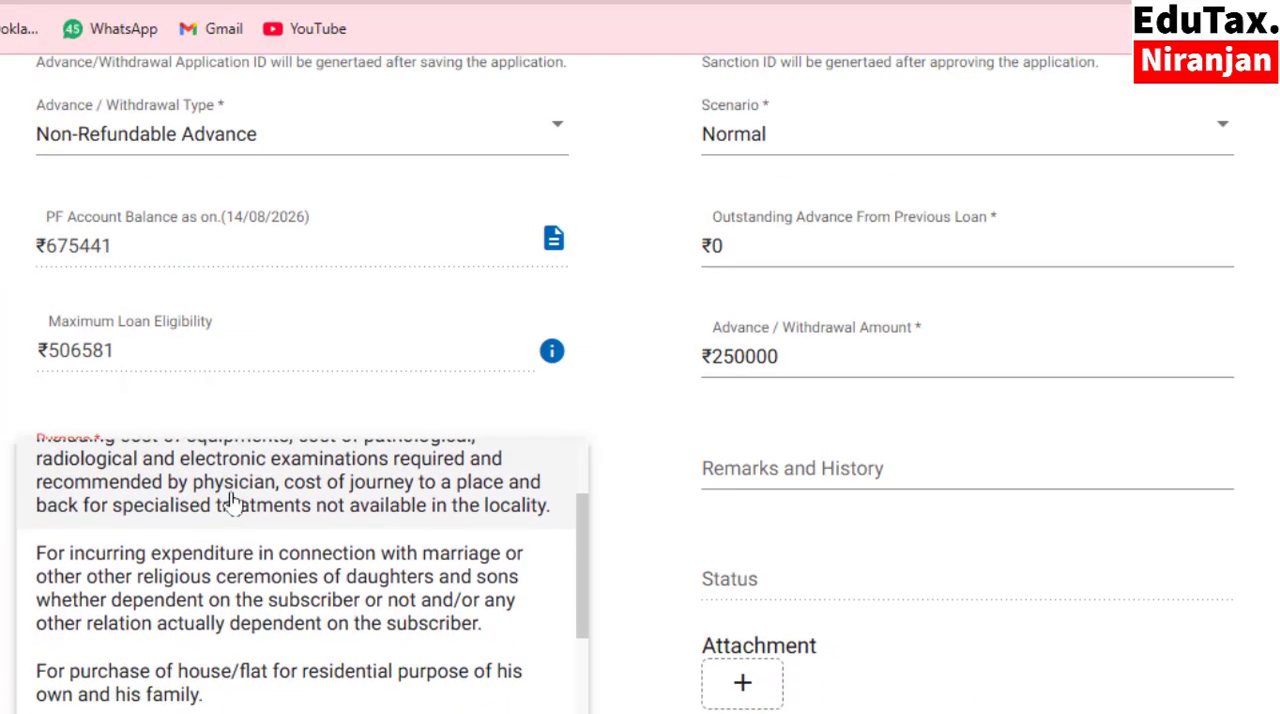
pyautogui.scroll(2, 234, 500)
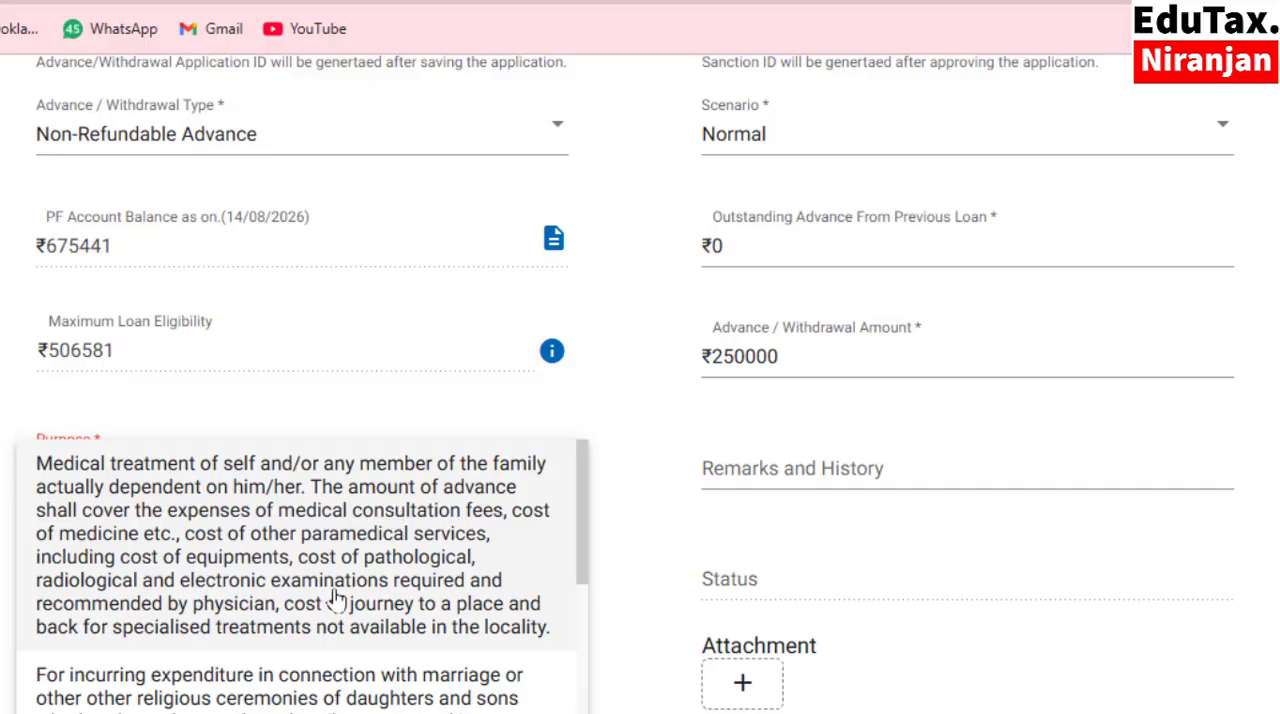
pyautogui.moveTo(583, 585); pyautogui.dragTo(585, 666)
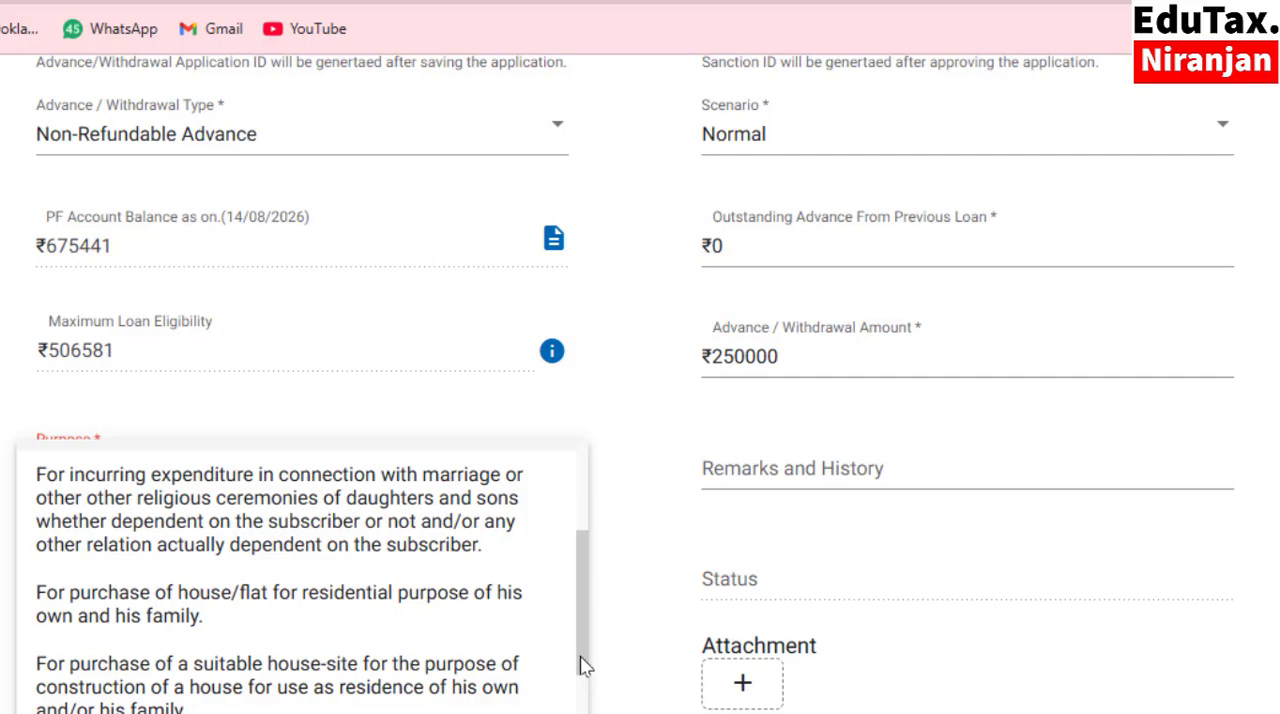
pyautogui.moveTo(585, 666); pyautogui.dragTo(585, 671)
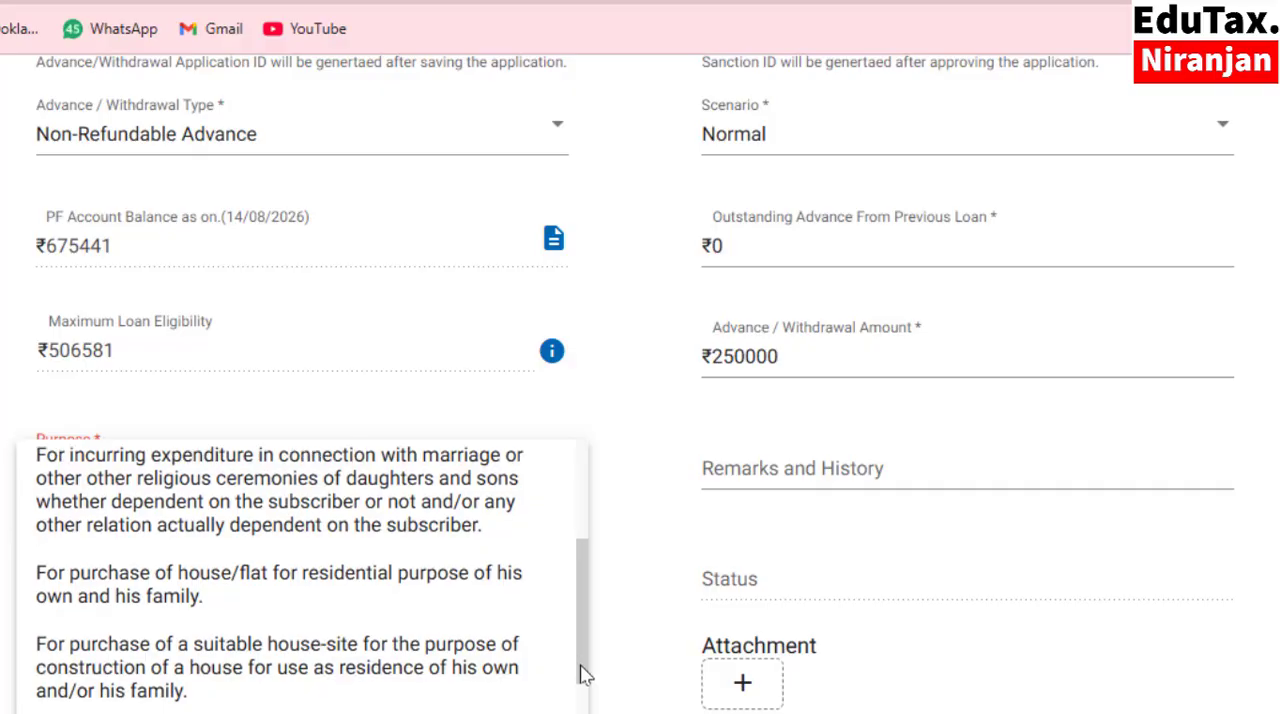
pyautogui.moveTo(585, 673); pyautogui.dragTo(585, 713)
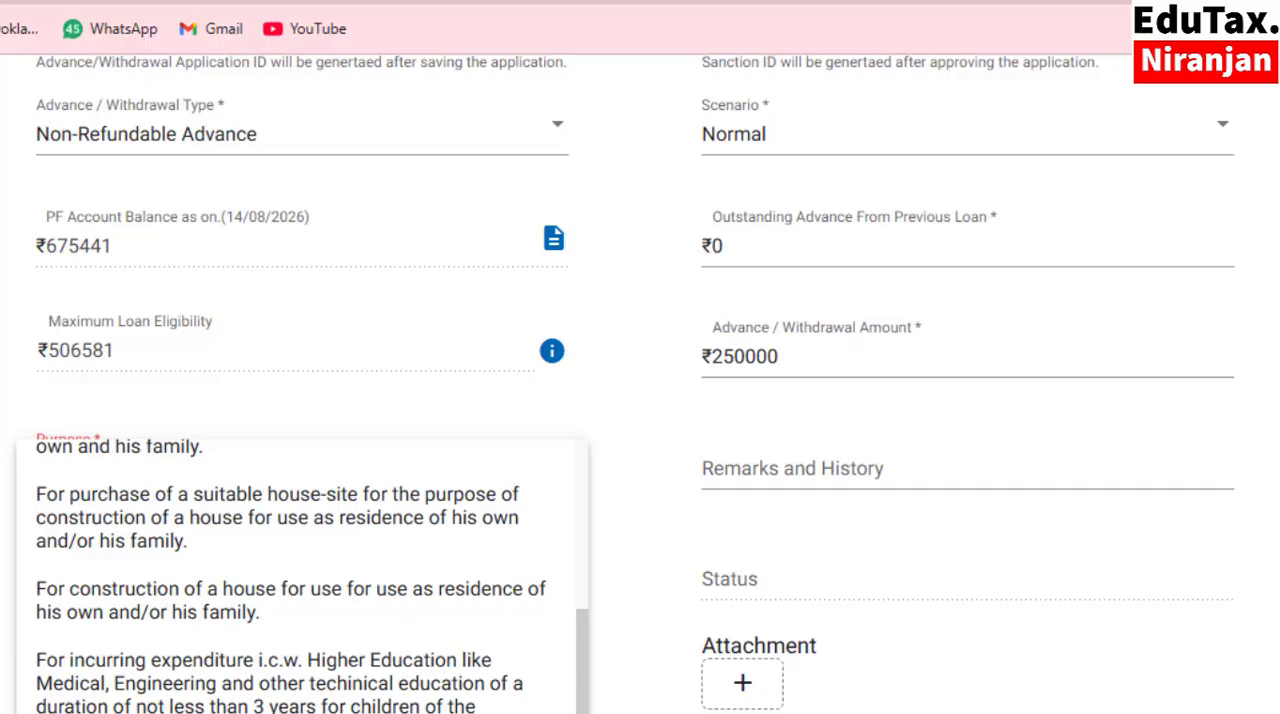
pyautogui.scroll(8, 312, 620)
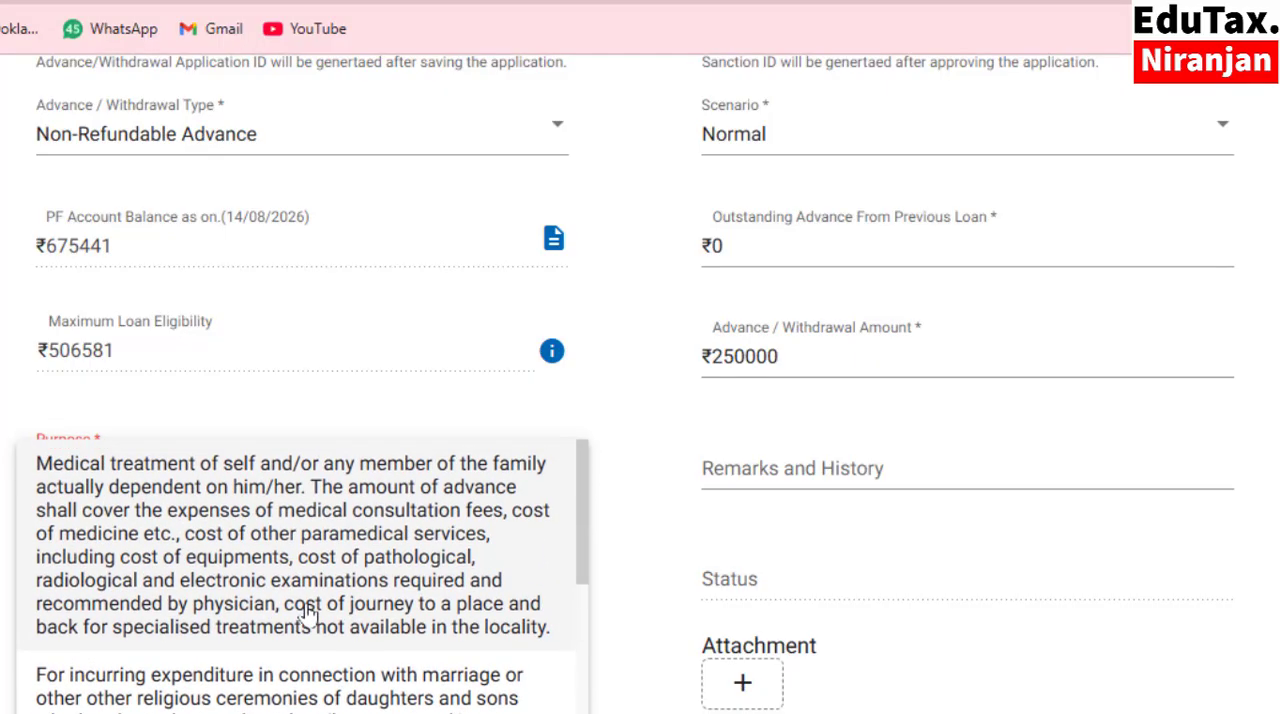
pyautogui.click(200, 530)
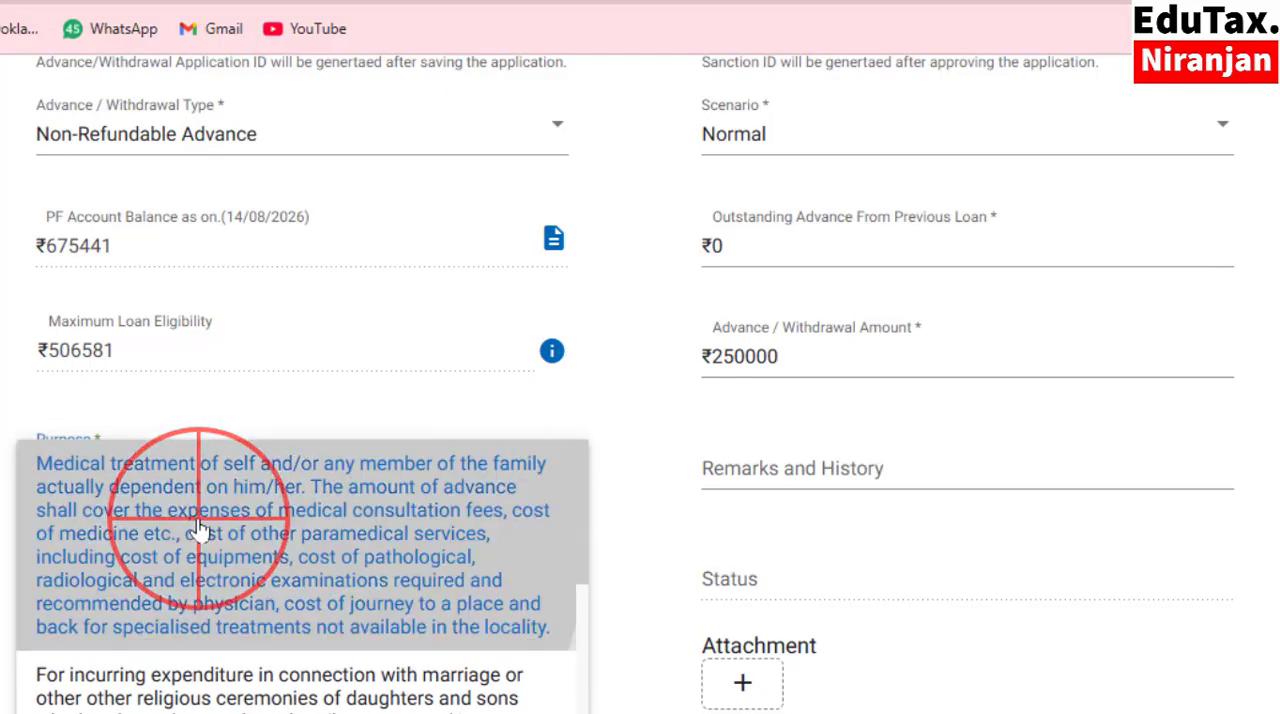
# Add and submit the remark "for my wif's treatment" under Remarks and History.
pyautogui.click(780, 475)
pyautogui.click(405, 503)
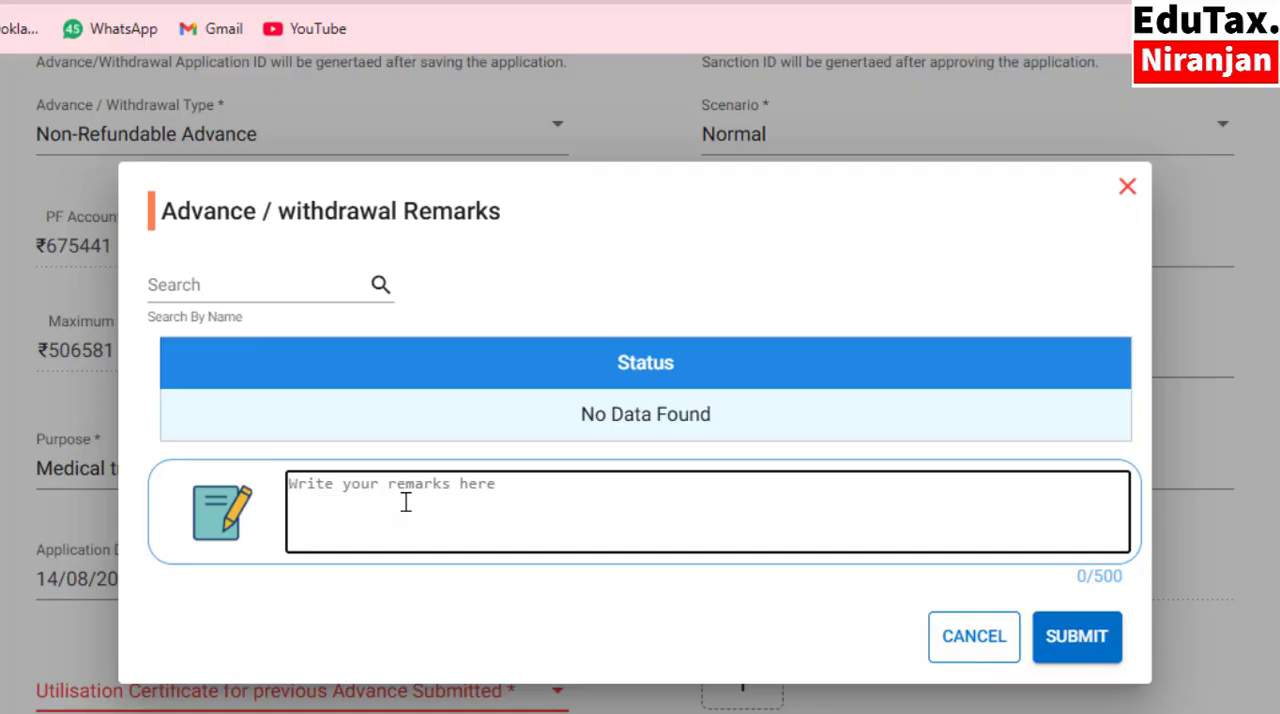
pyautogui.write('for')
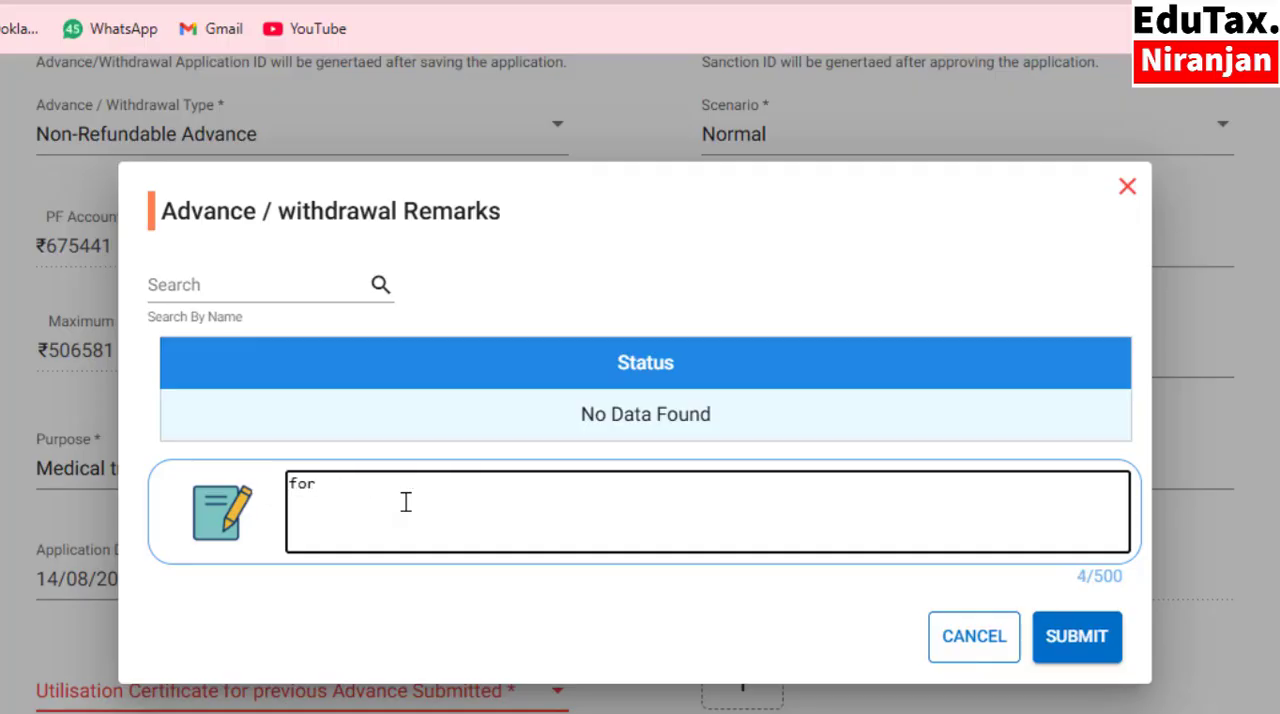
pyautogui.write(' my wife treatment')
pyautogui.click(387, 492)
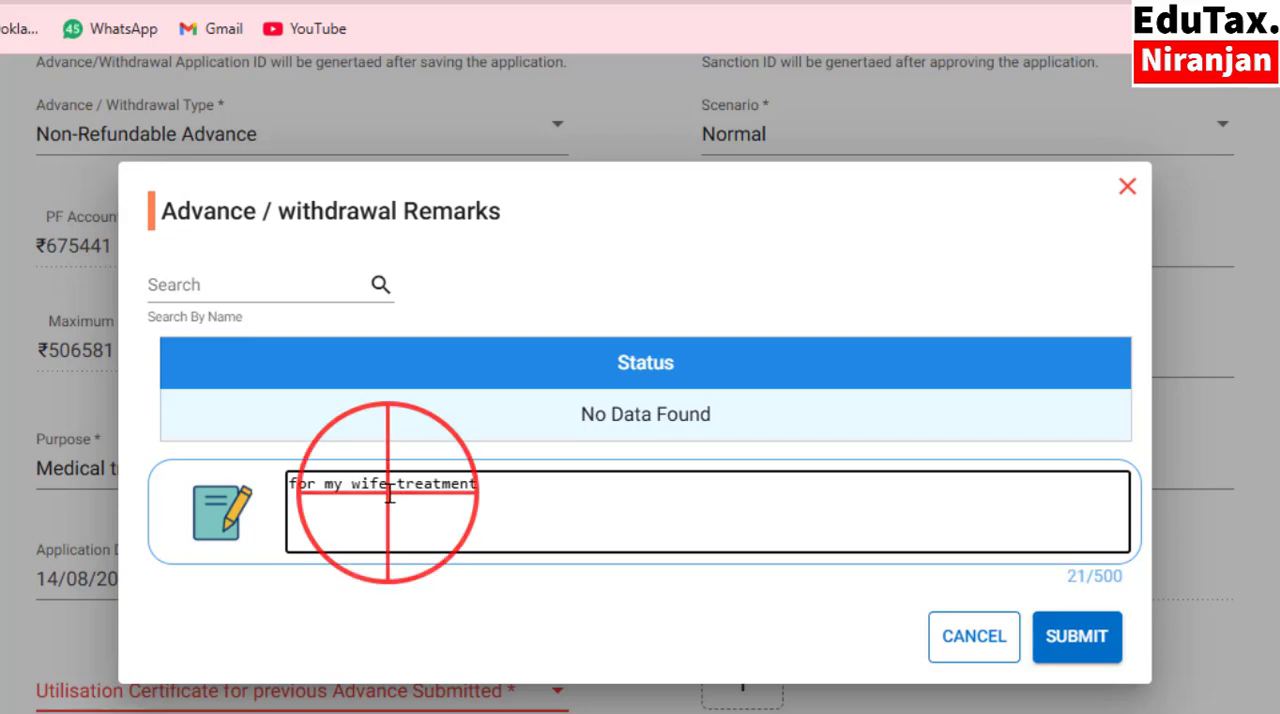
pyautogui.press('BackSpace')
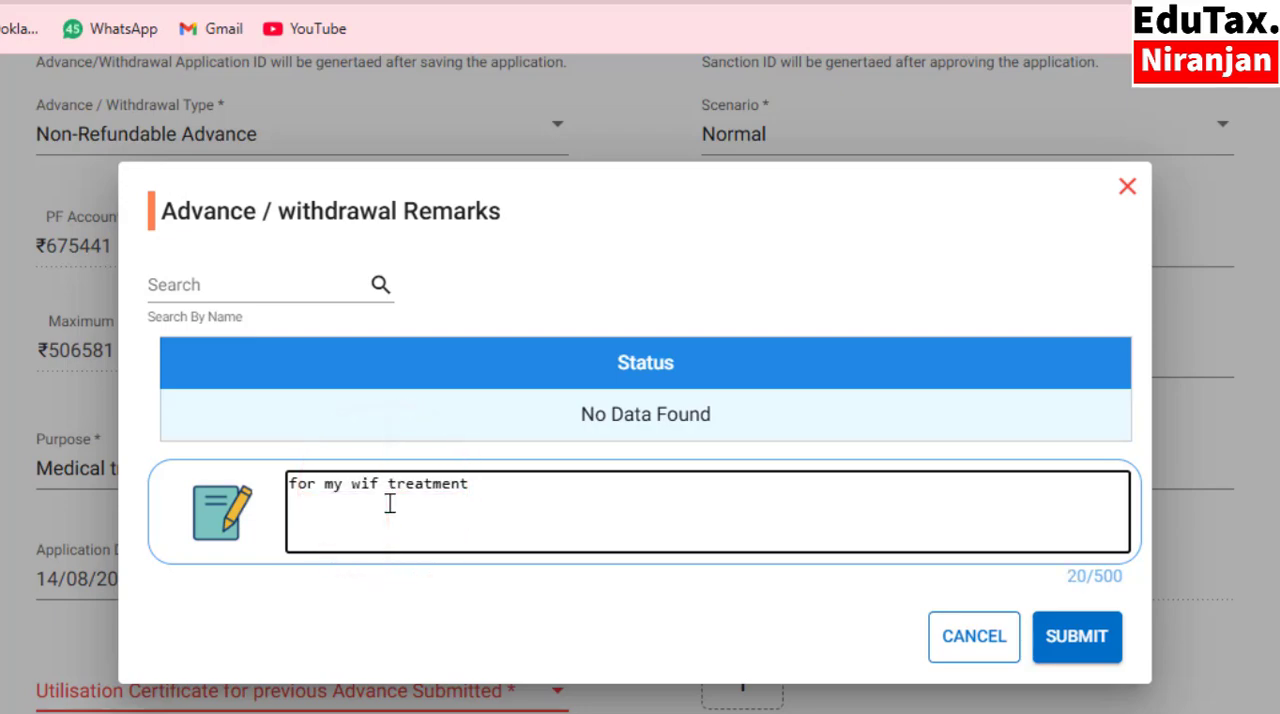
pyautogui.write("'s")
pyautogui.click(1066, 648)
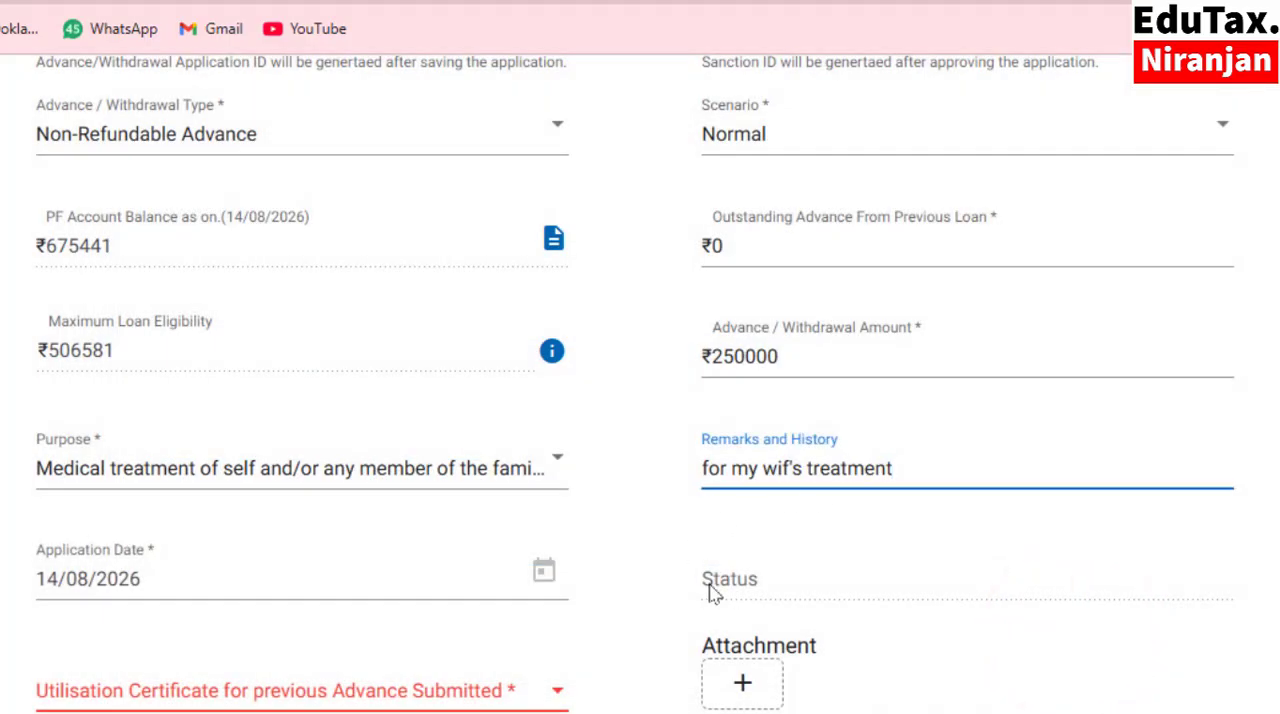
# Set Utilisation Certificate for previous Advance Submitted to No.
pyautogui.scroll(-2, 712, 592)
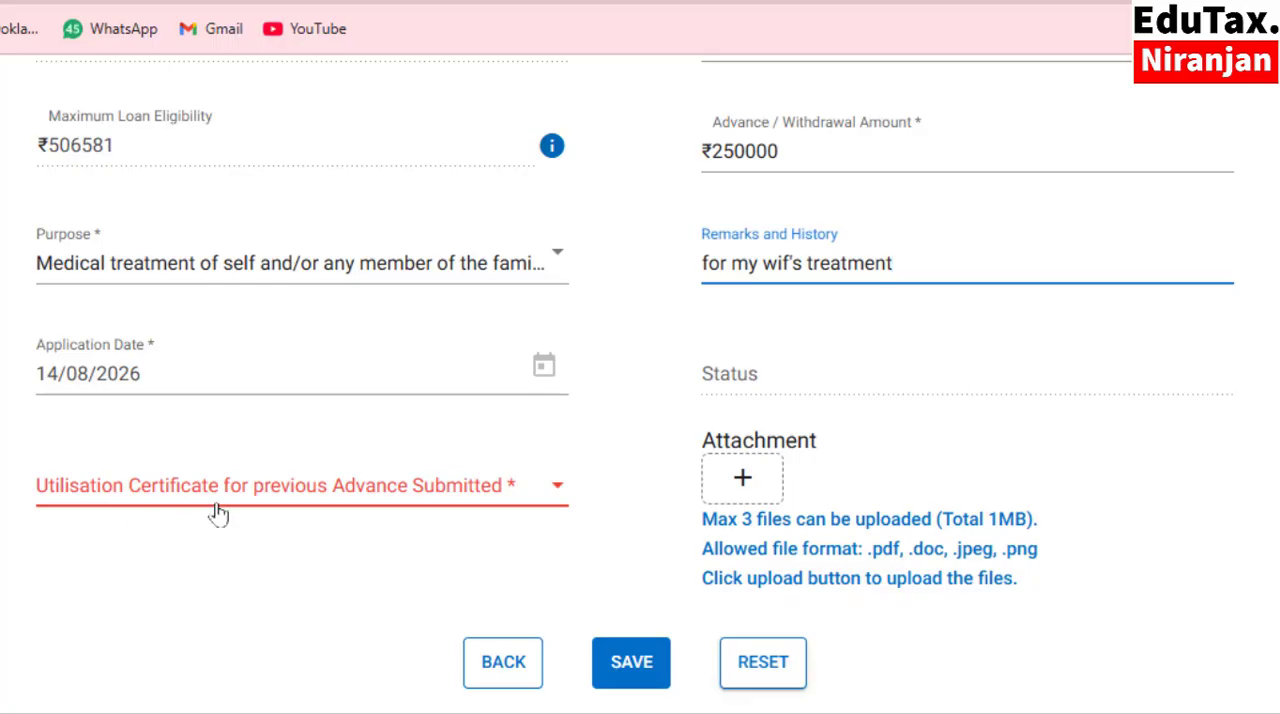
pyautogui.click(553, 493)
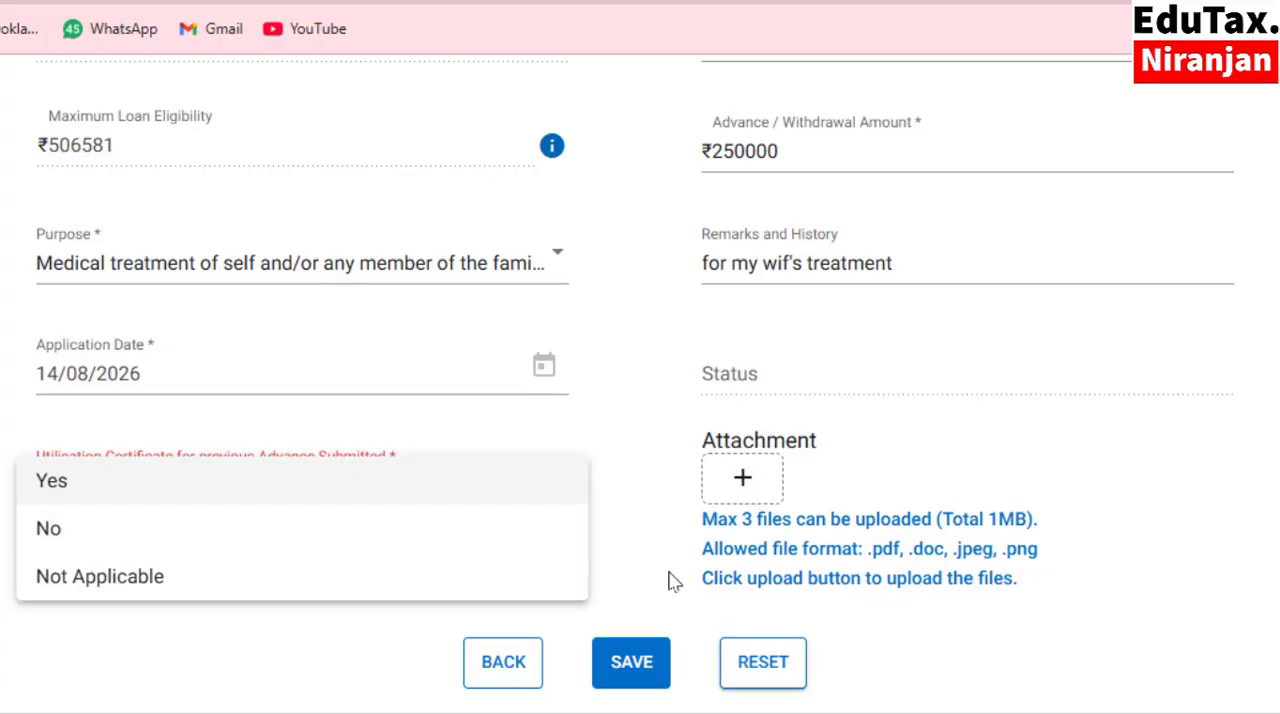
pyautogui.click(48, 530)
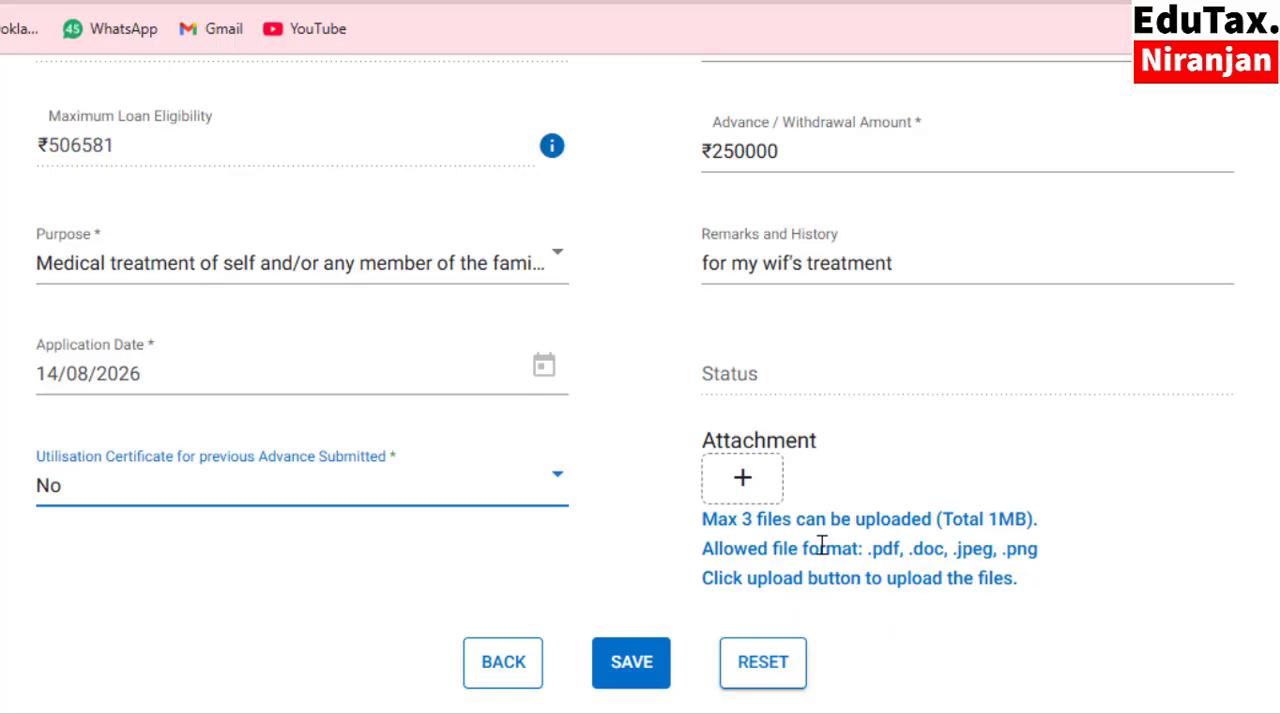
# Choose the supporting PDF as an attachment to the advance application and upload it.
pyautogui.scroll(2, 710, 553)
pyautogui.scroll(3, 711, 477)
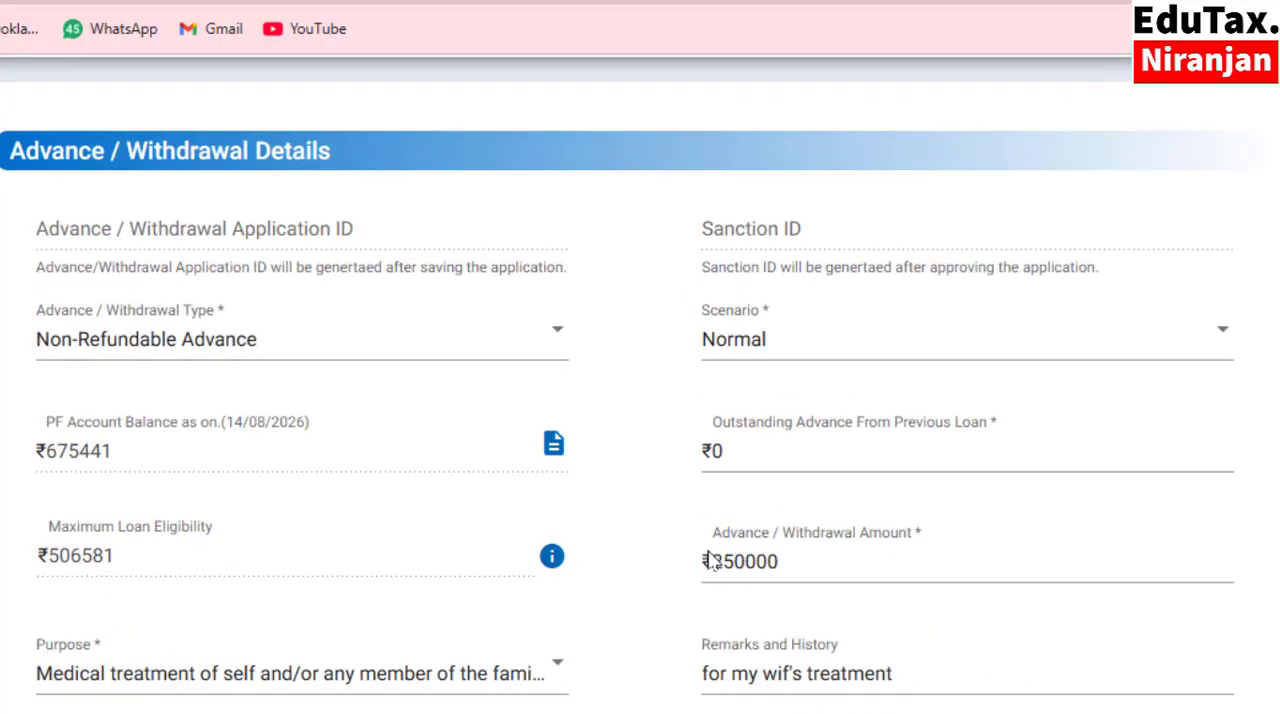
pyautogui.scroll(1, 565, 516)
pyautogui.scroll(-6, 742, 385)
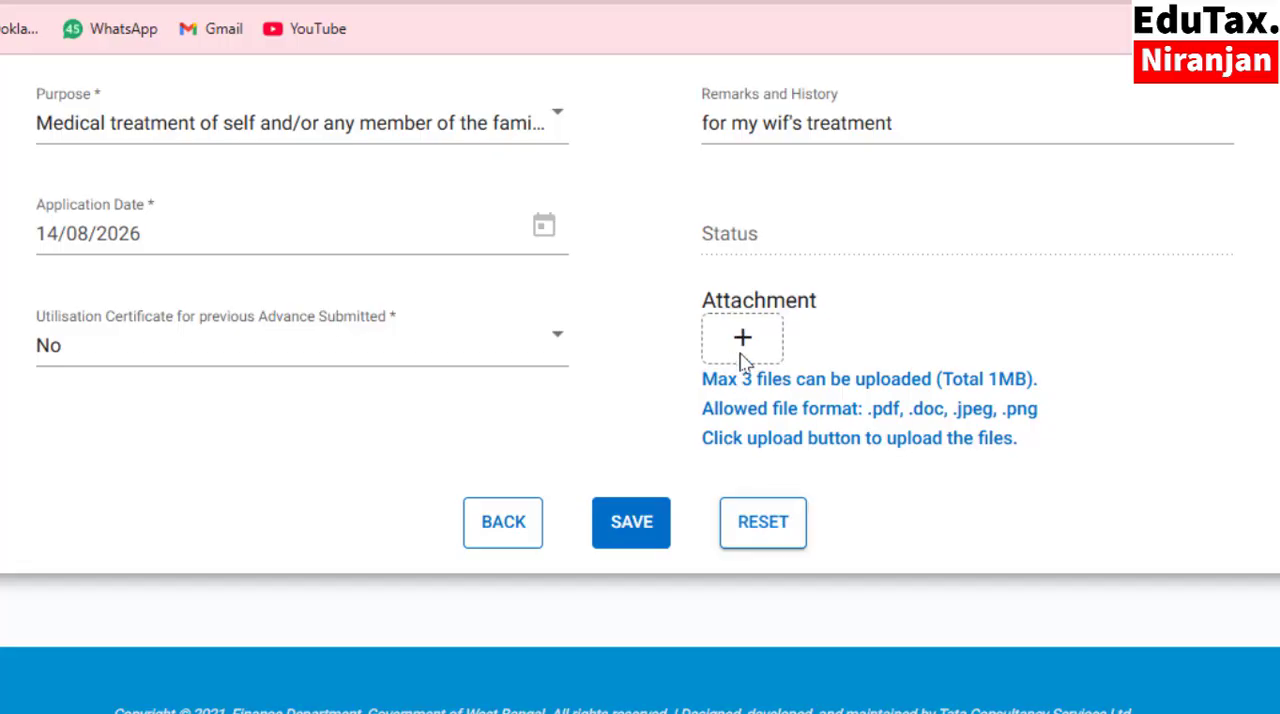
pyautogui.click(743, 338)
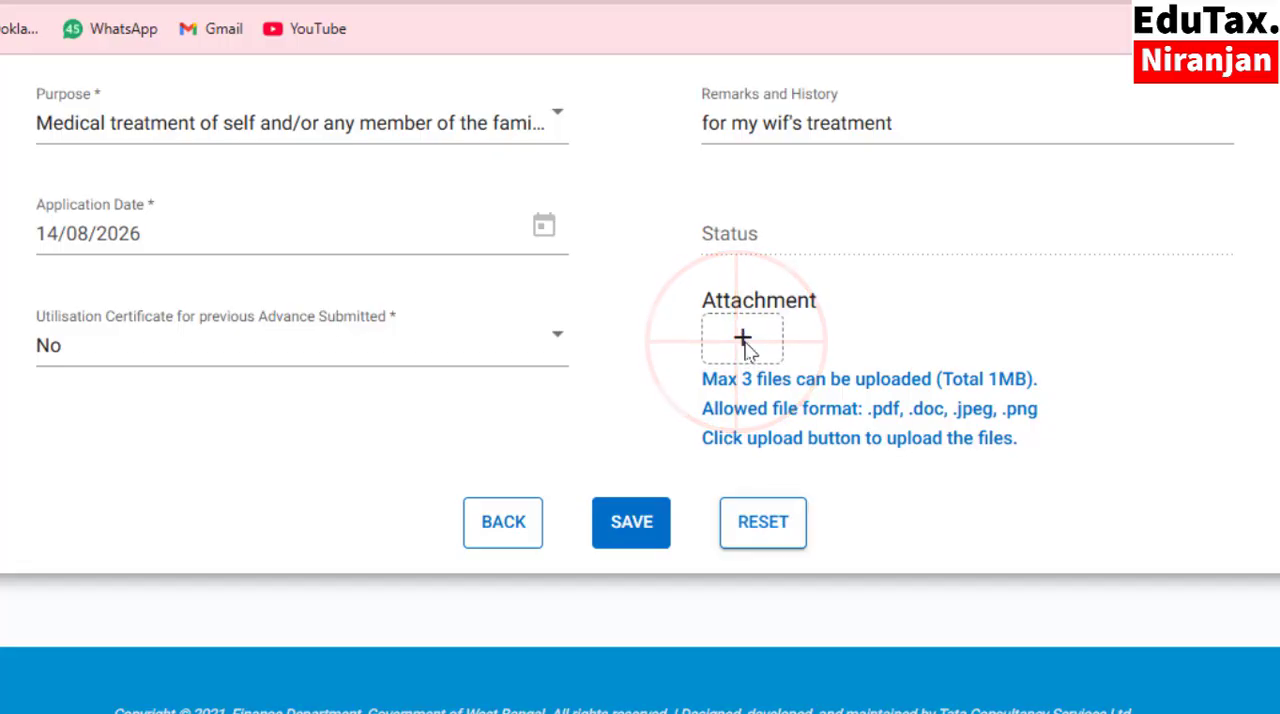
pyautogui.click(745, 340)
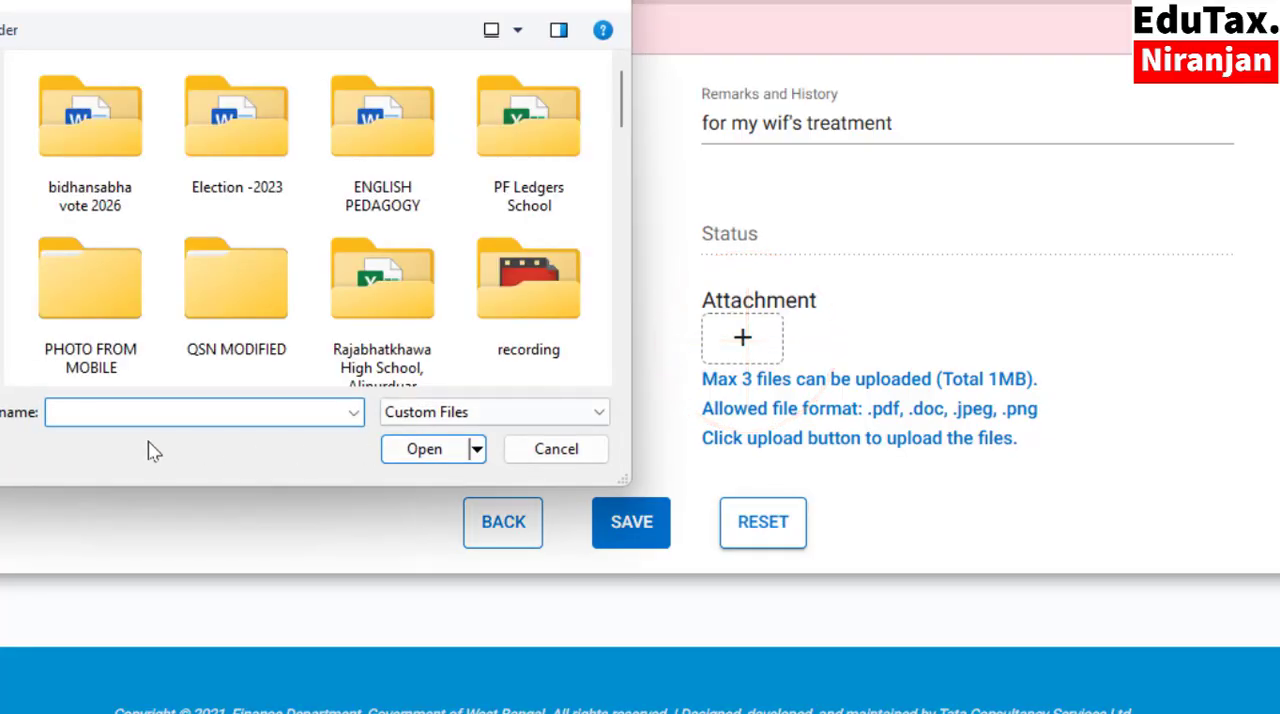
pyautogui.click(78, 410)
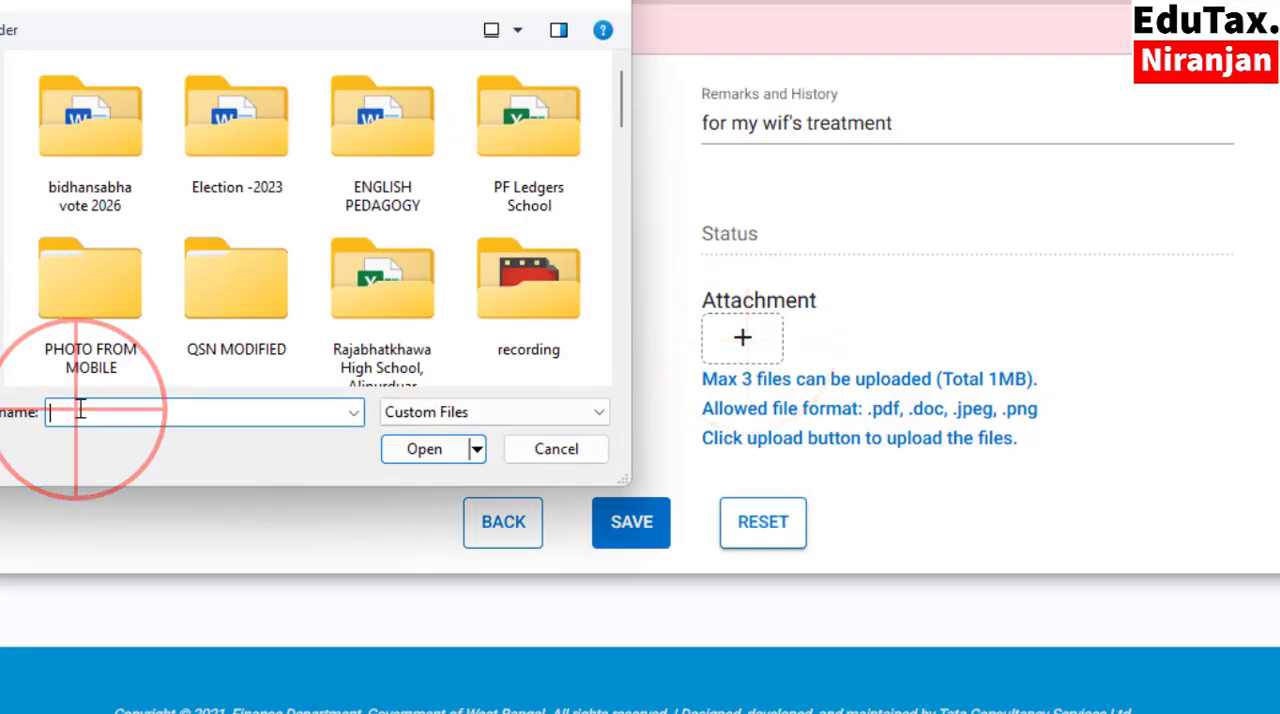
pyautogui.write('b')
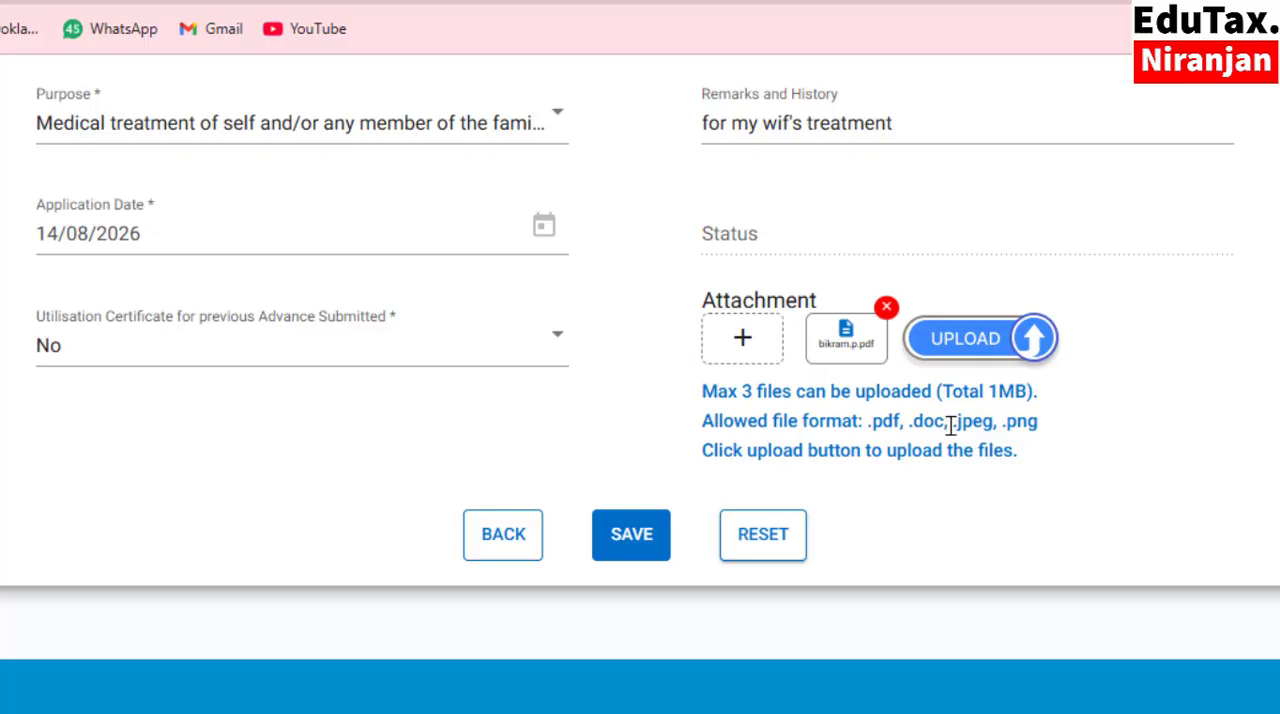
pyautogui.click(1032, 338)
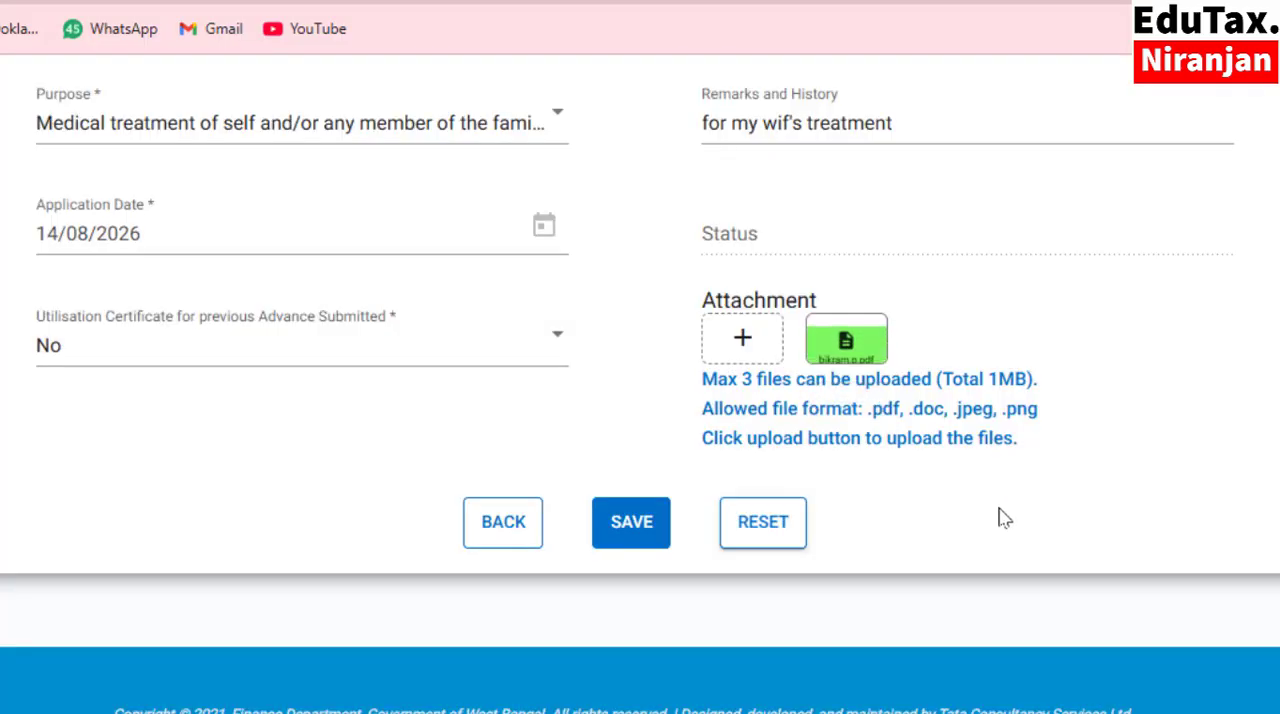
# Save the advance application, marking it as Verified and checked and confirming the save.
pyautogui.scroll(1, 294, 366)
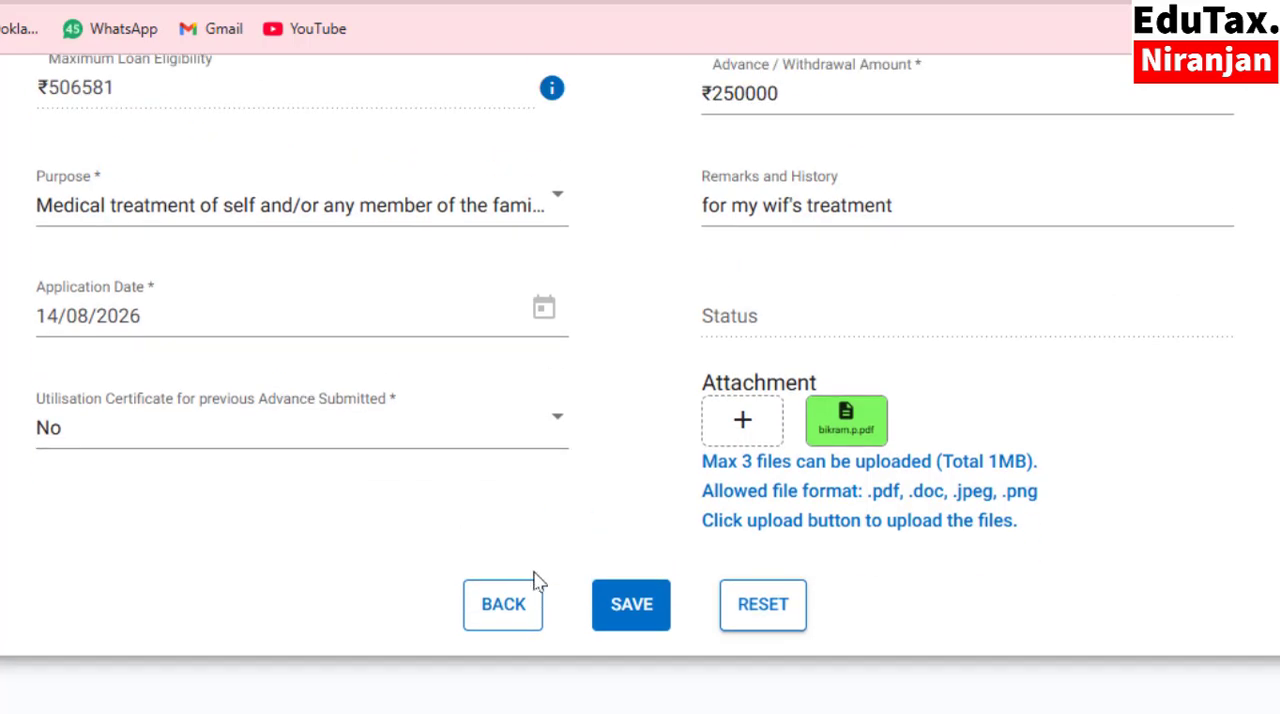
pyautogui.click(627, 612)
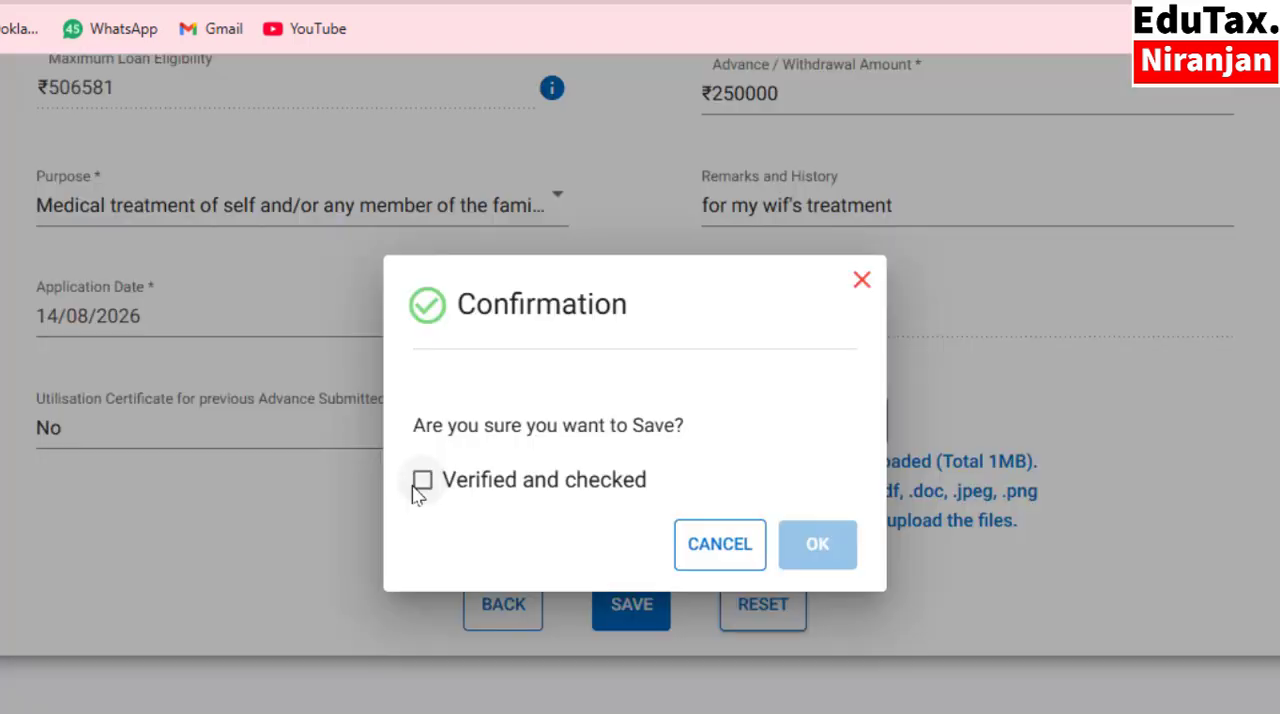
pyautogui.click(421, 481)
pyautogui.click(829, 549)
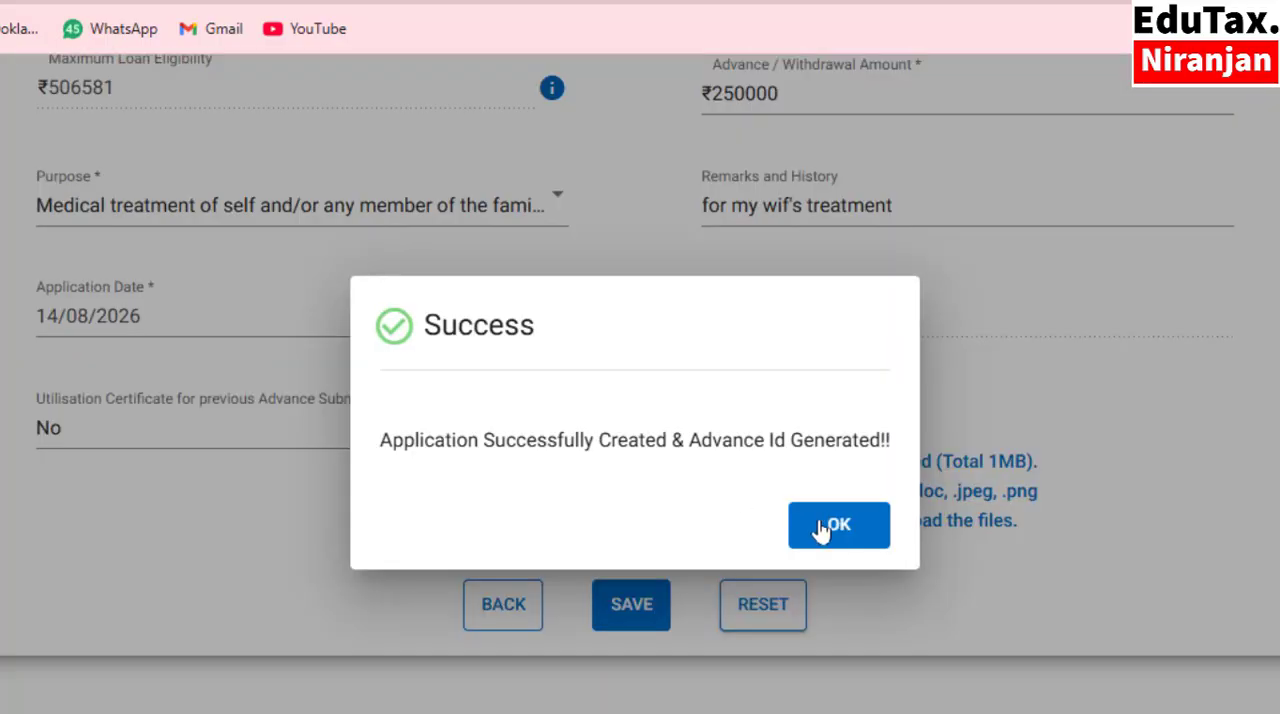
pyautogui.click(836, 527)
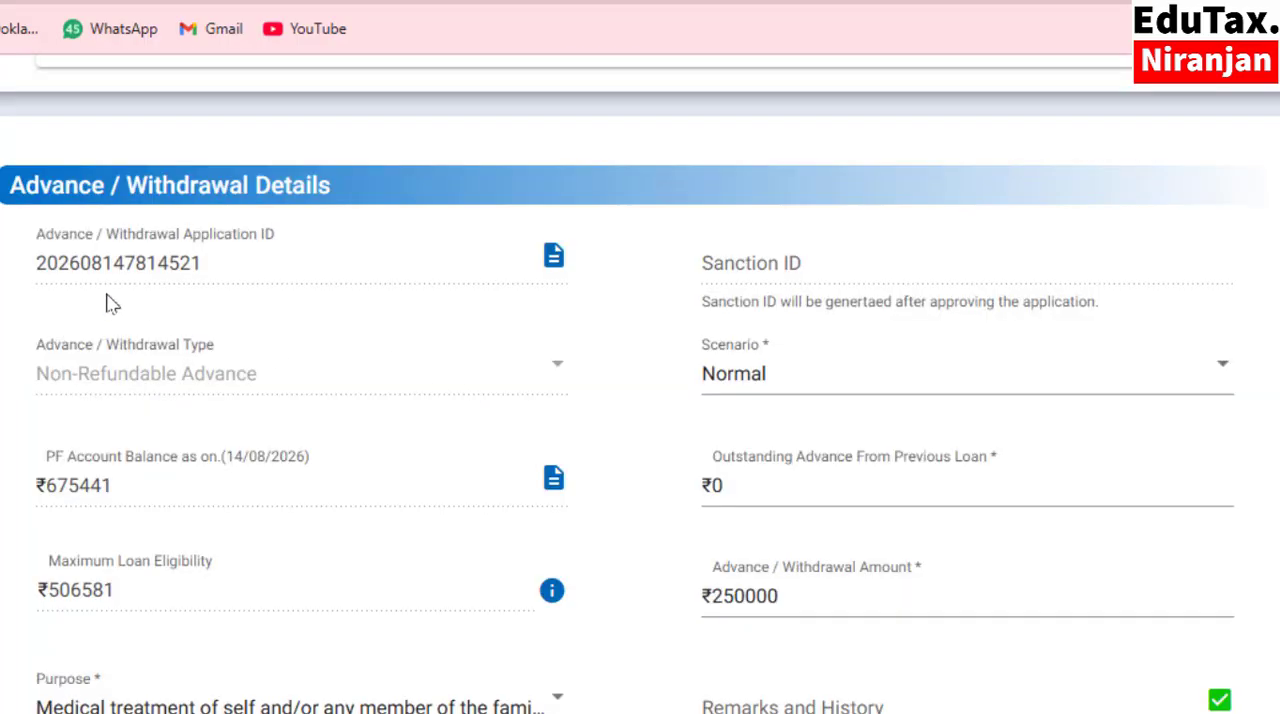
# Download the advance application's PDF and upload that LoanApplication file as a second attachment.
pyautogui.click(554, 258)
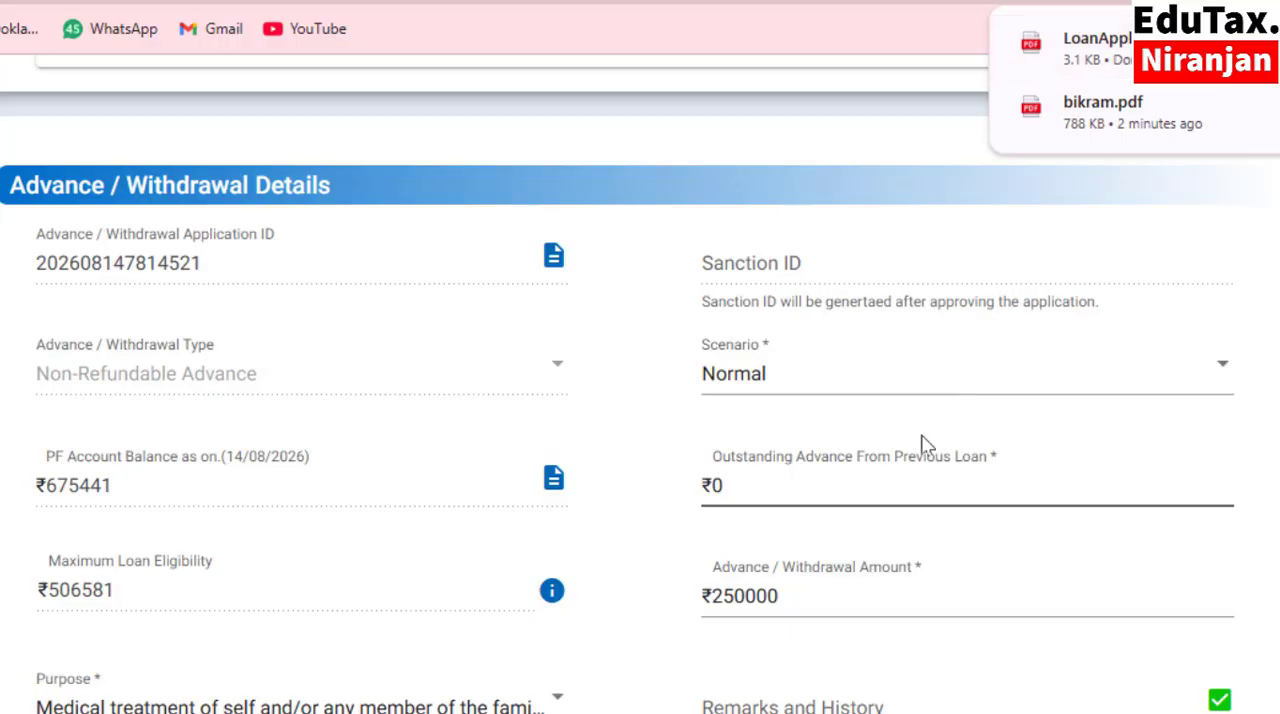
pyautogui.scroll(-5, 920, 520)
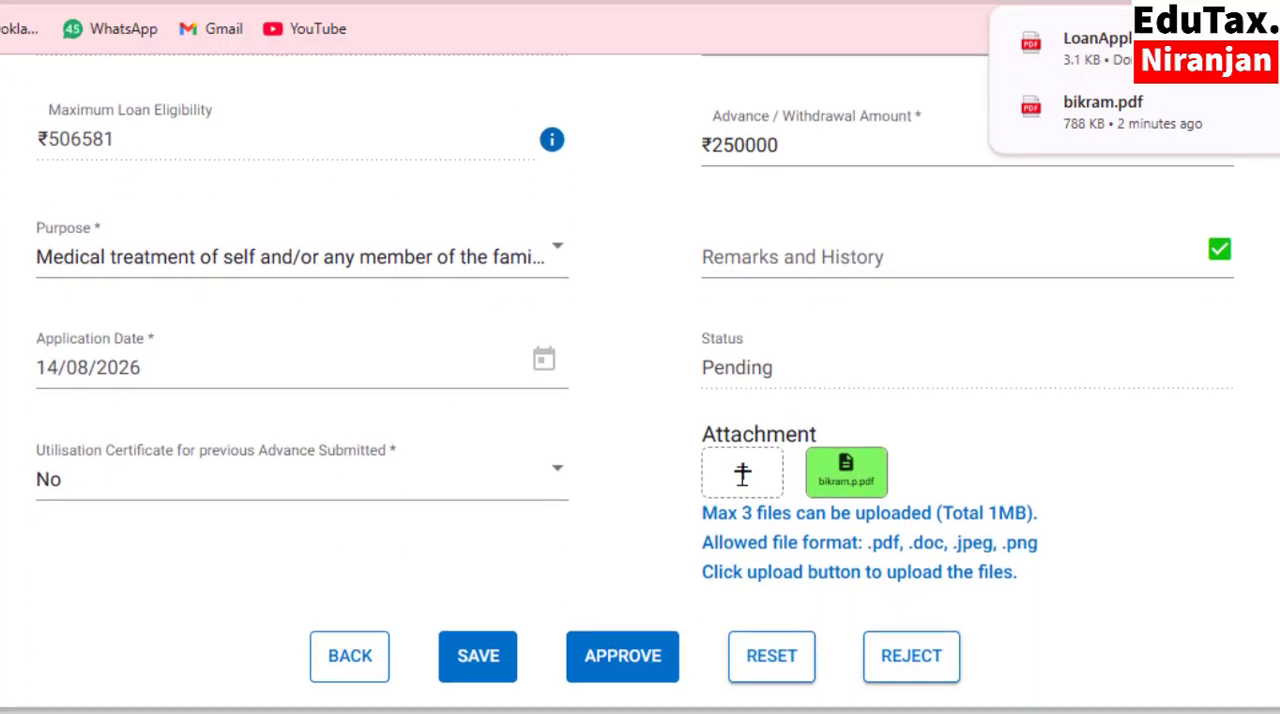
pyautogui.click(744, 474)
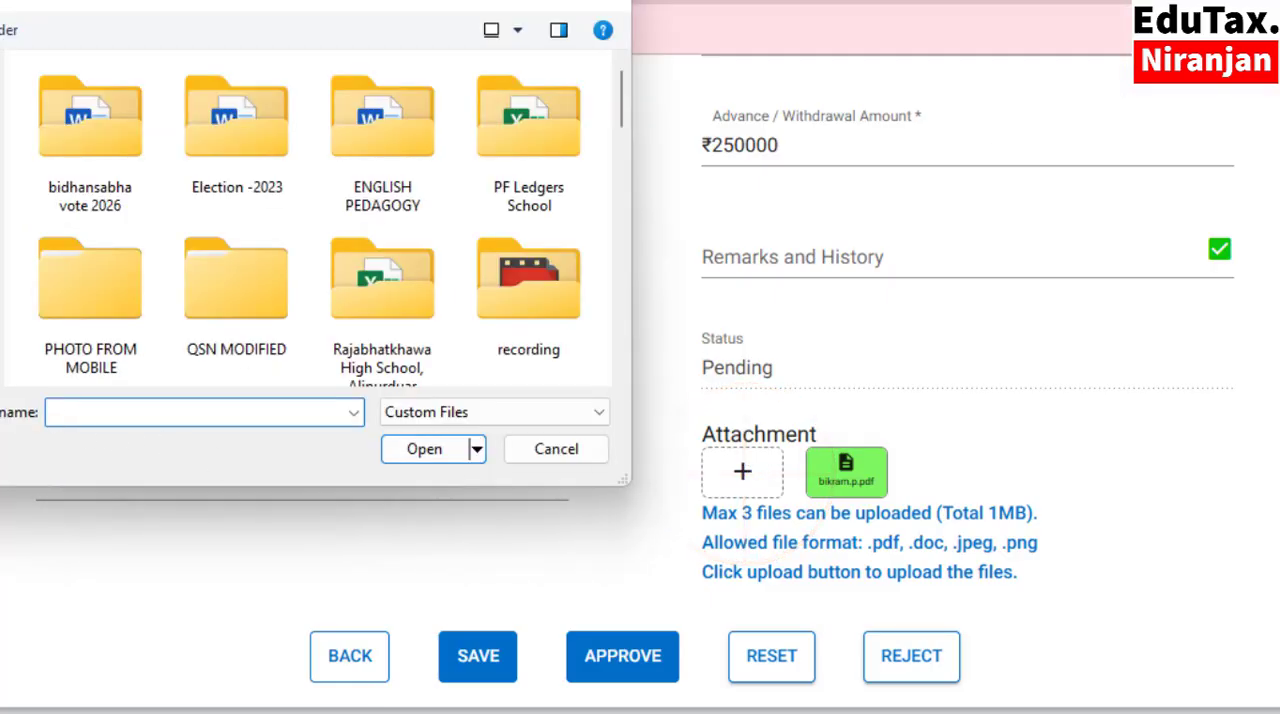
pyautogui.click(2, 312)
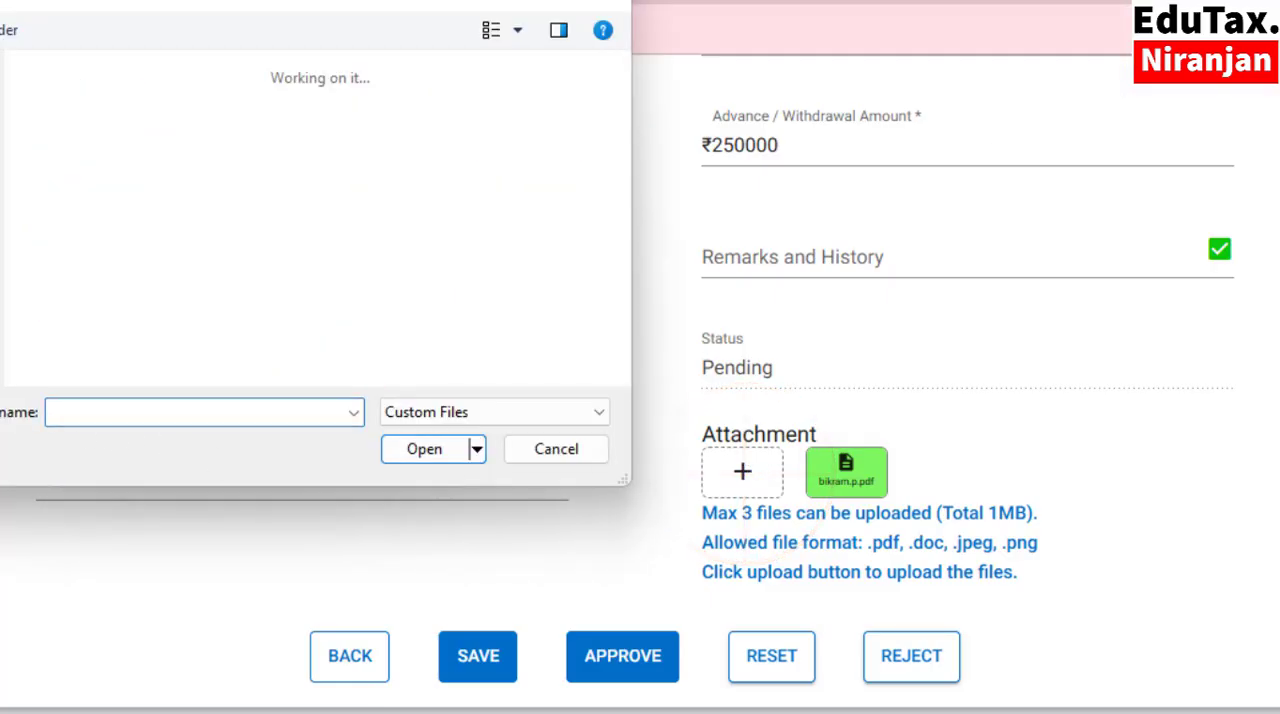
pyautogui.click(218, 128)
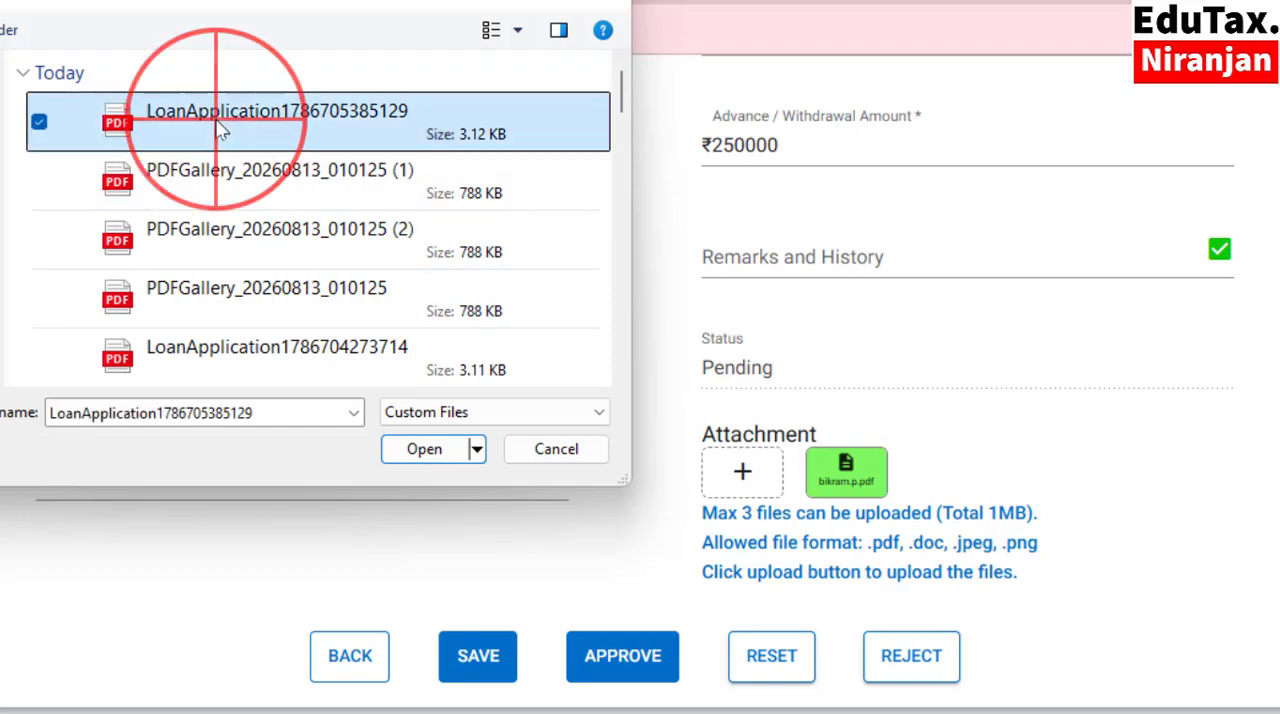
pyautogui.click(418, 452)
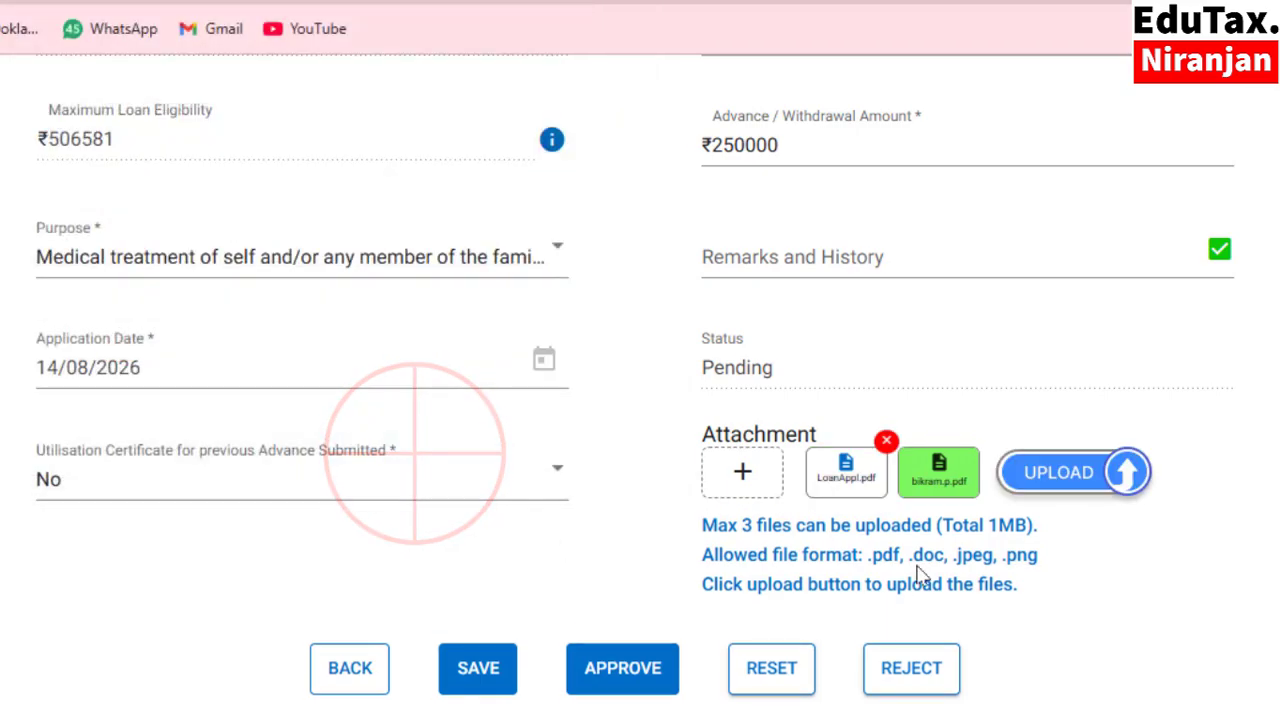
pyautogui.click(1081, 479)
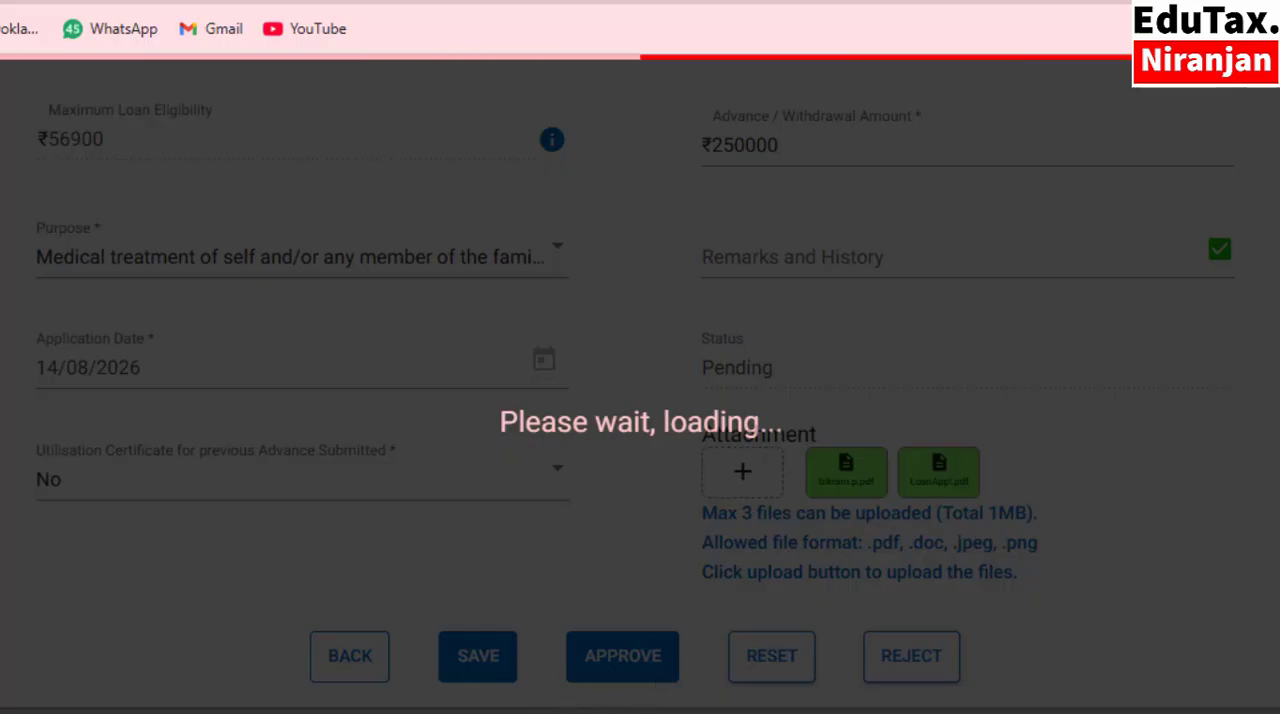
# Approve the advance application, marking it as Verified and checked and confirming the approval.
pyautogui.click(623, 660)
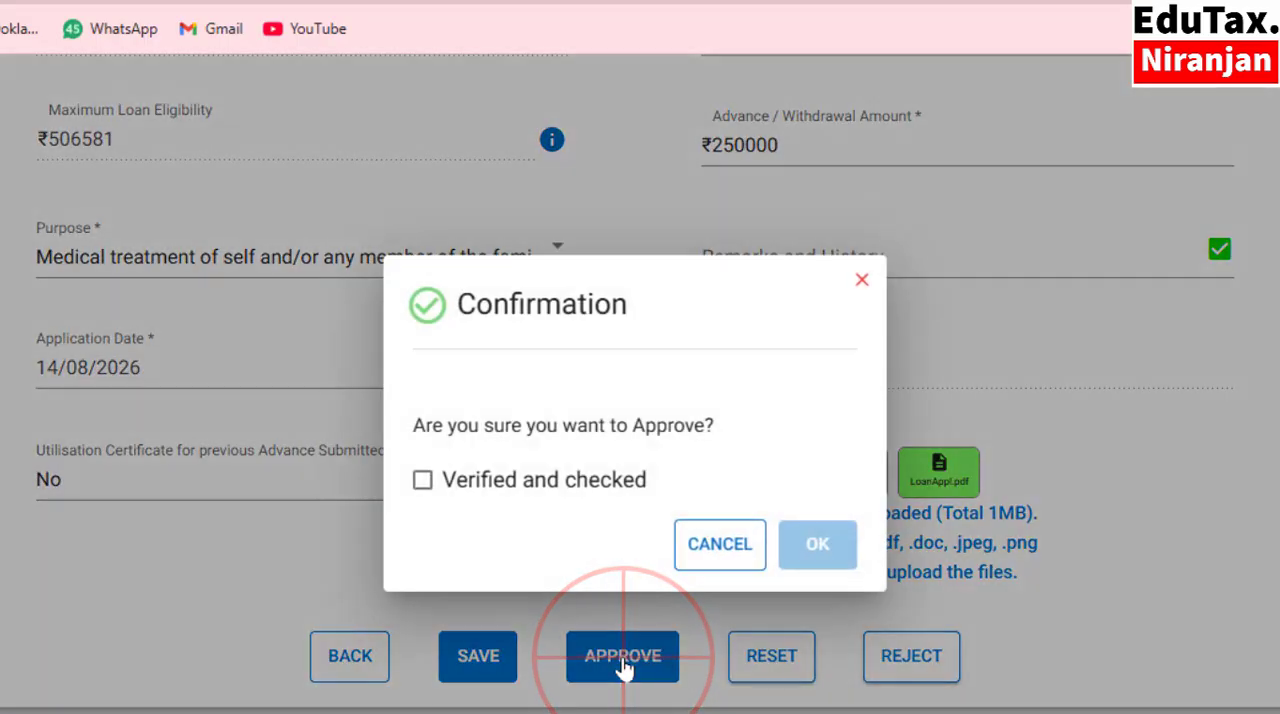
pyautogui.click(422, 480)
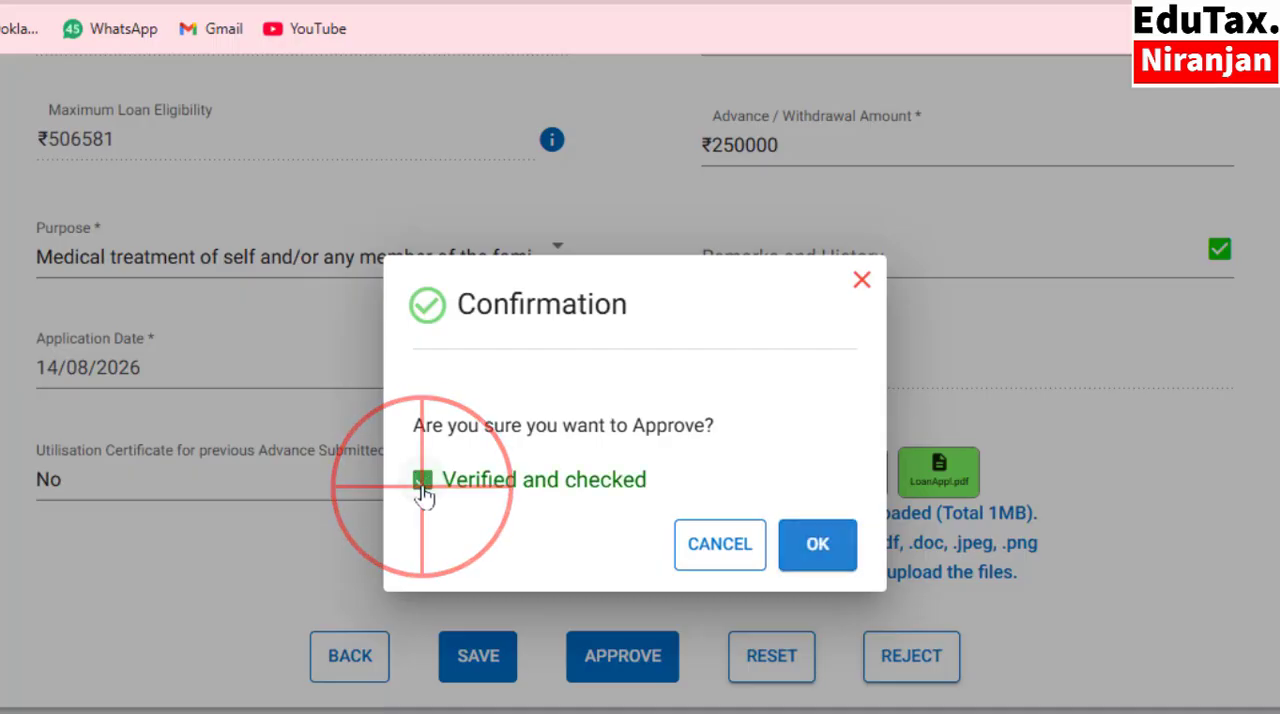
pyautogui.click(805, 549)
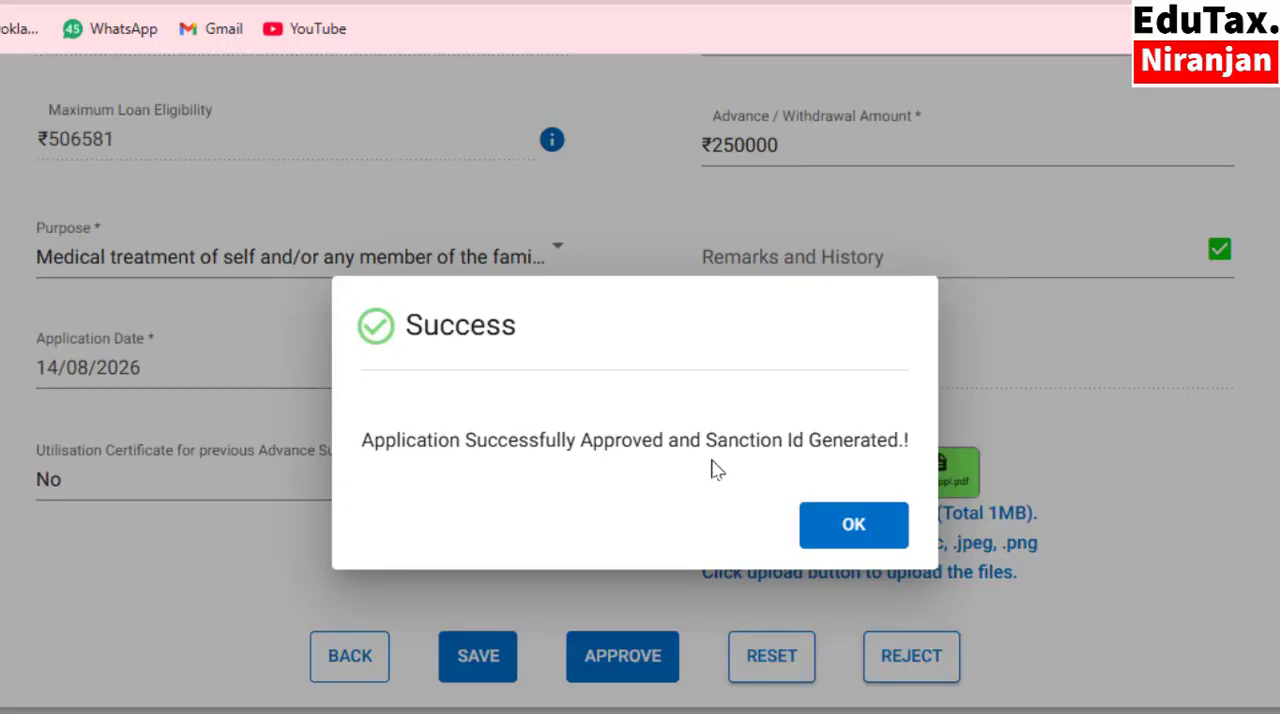
pyautogui.click(880, 525)
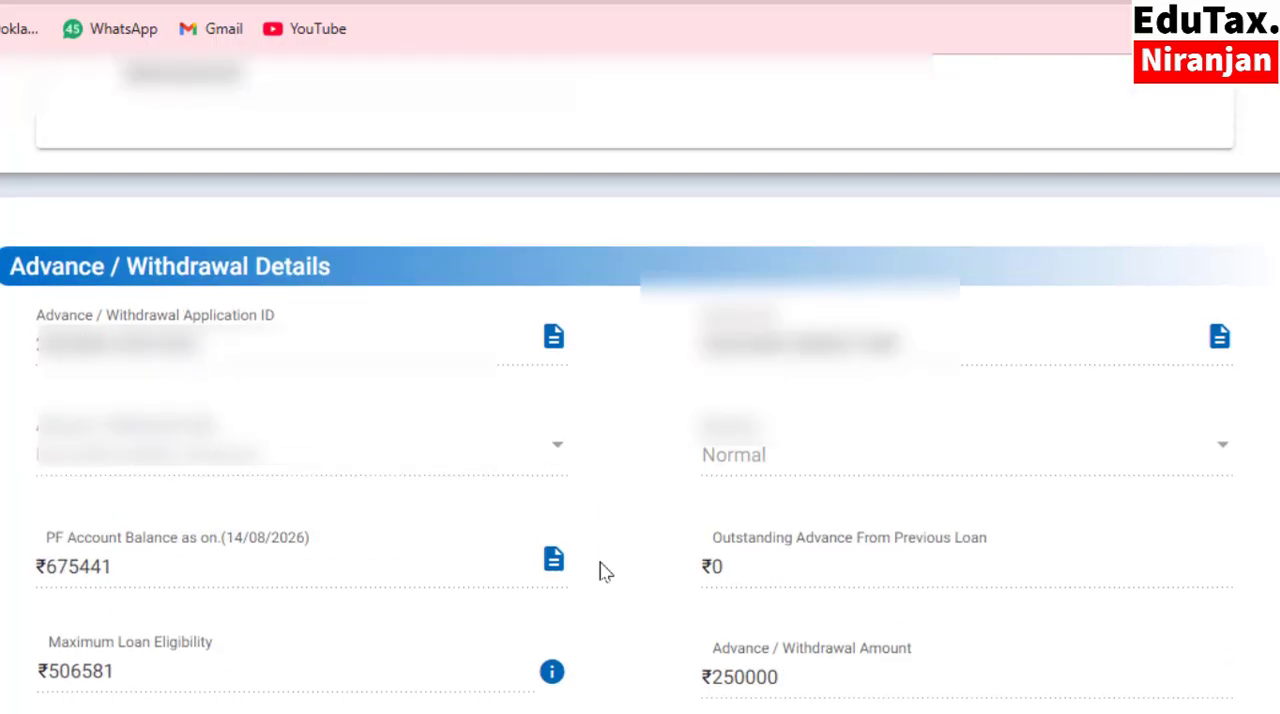
# Download the approved application's PDF, open it for viewing and leave the application form.
pyautogui.click(552, 338)
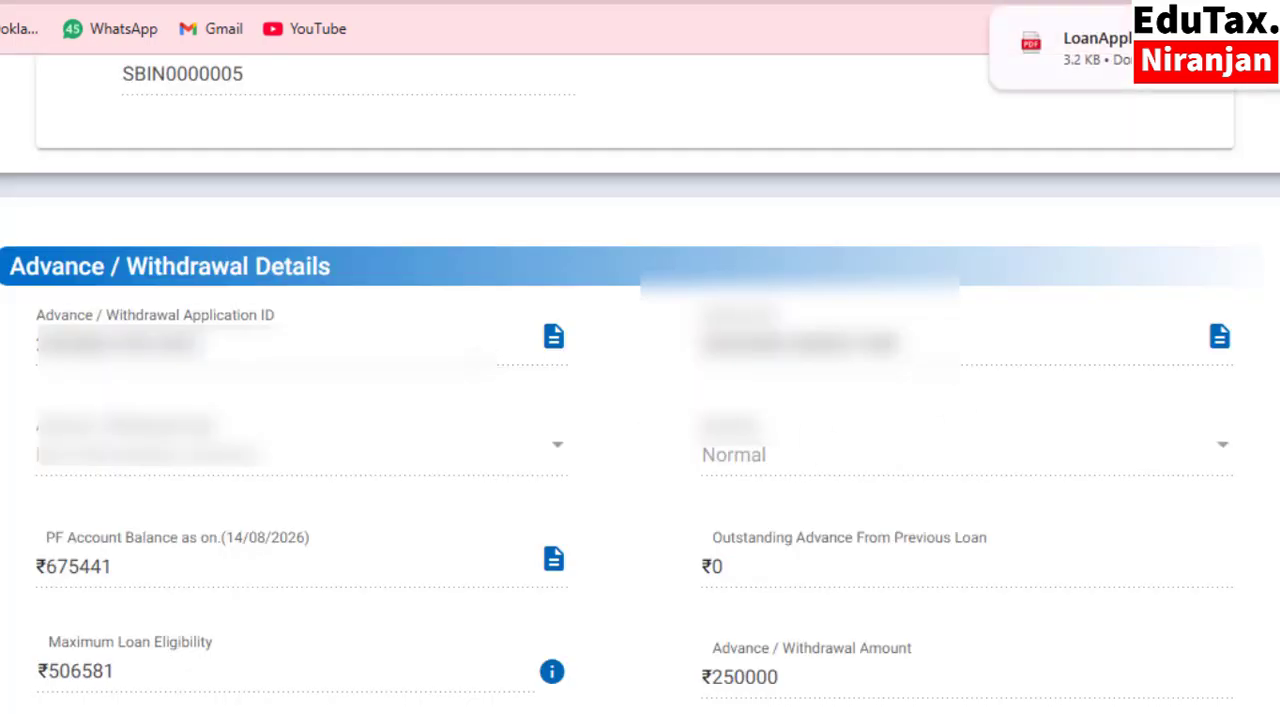
pyautogui.click(1157, 43)
pyautogui.click(641, 540)
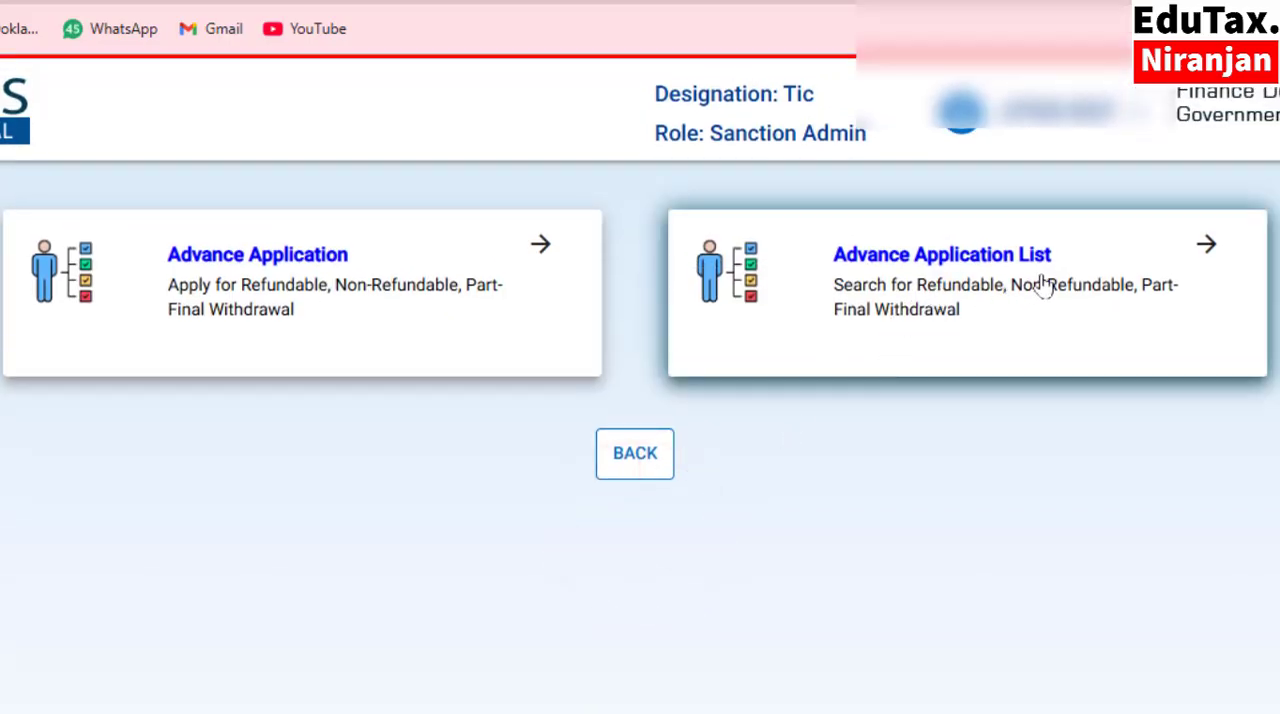
# Open the Advance Application List and set it to search by Status with the value All.
pyautogui.click(922, 286)
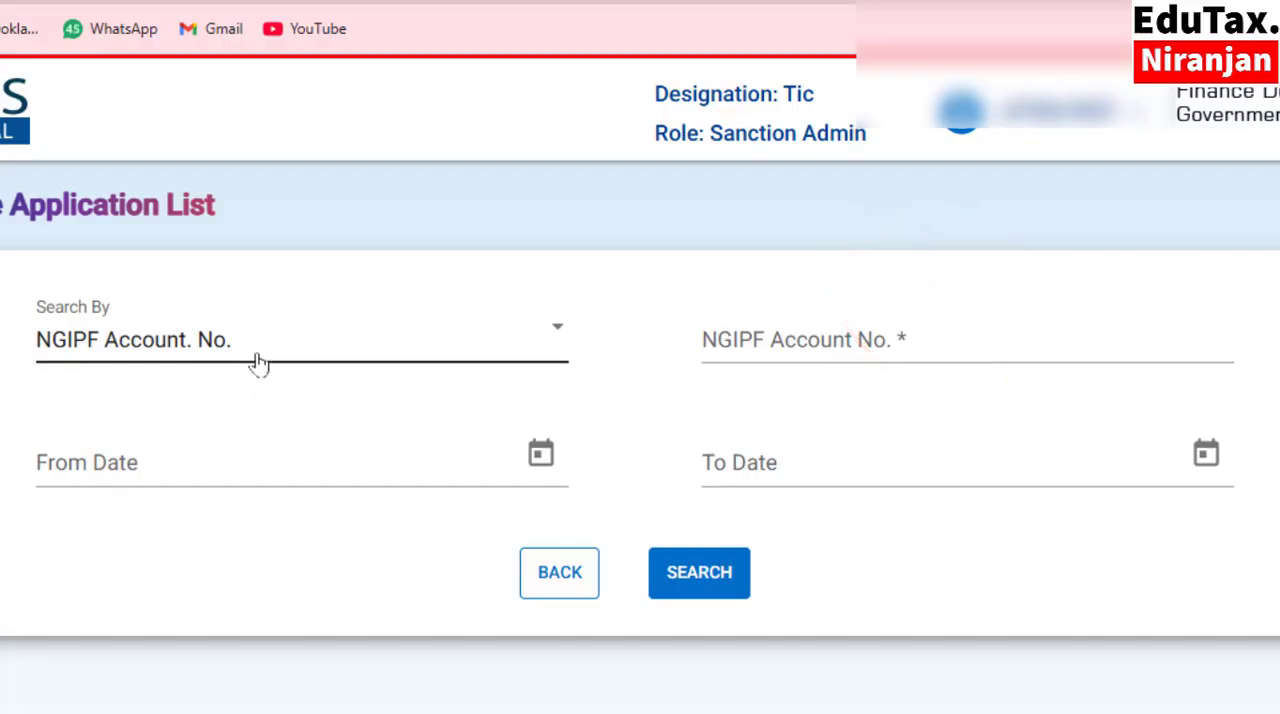
pyautogui.click(215, 352)
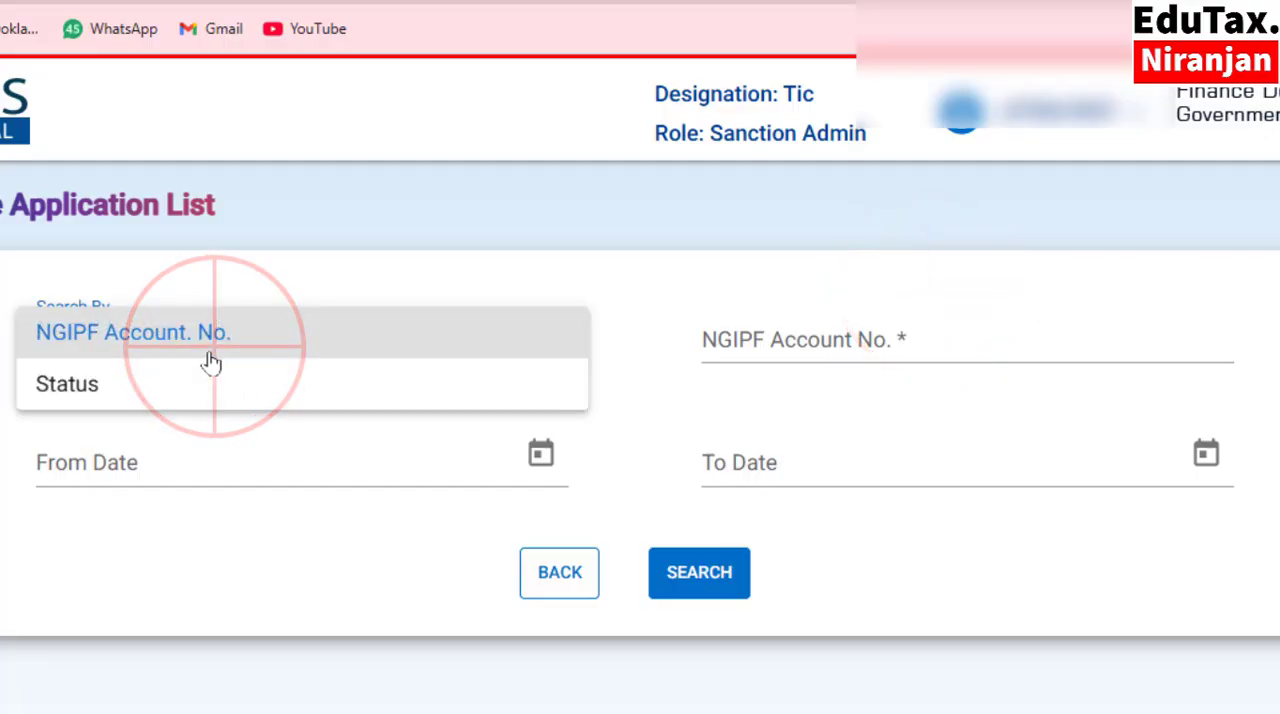
pyautogui.click(122, 392)
pyautogui.click(749, 351)
pyautogui.click(716, 342)
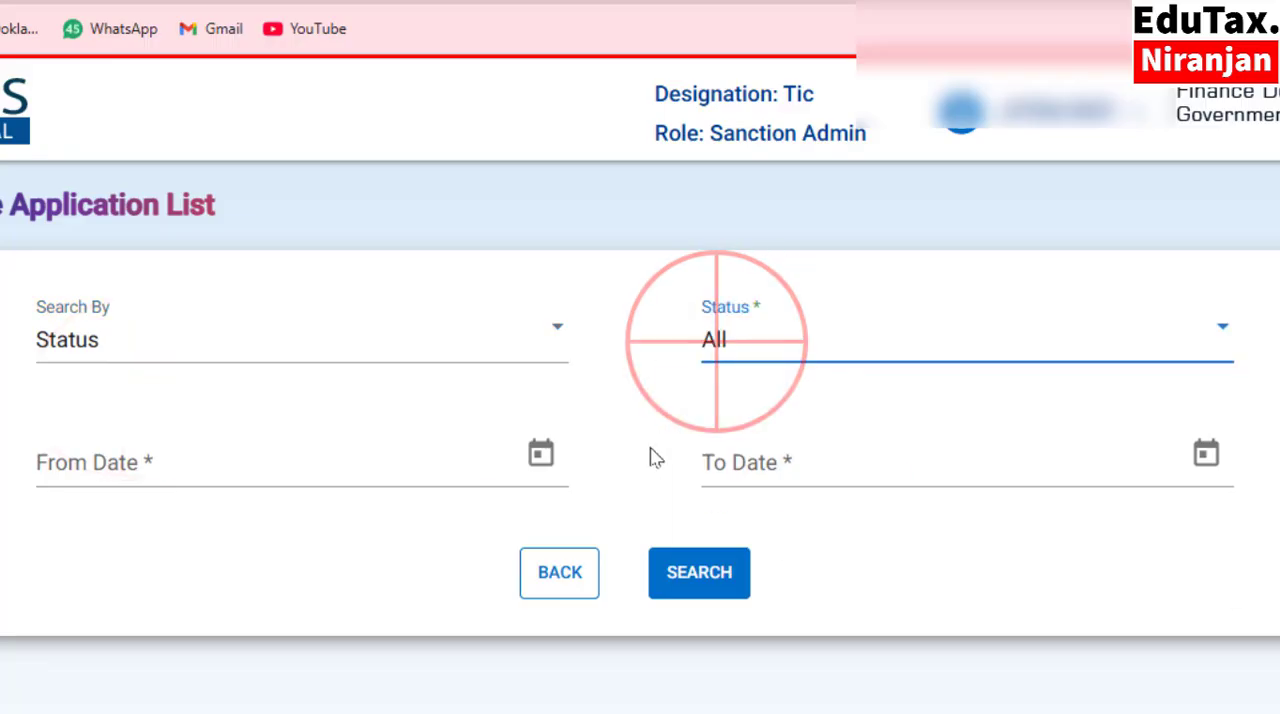
# Search the applications with From Date 14/08/2026 and a To Date, and open the non-refundable advance of 250000.
pyautogui.click(538, 460)
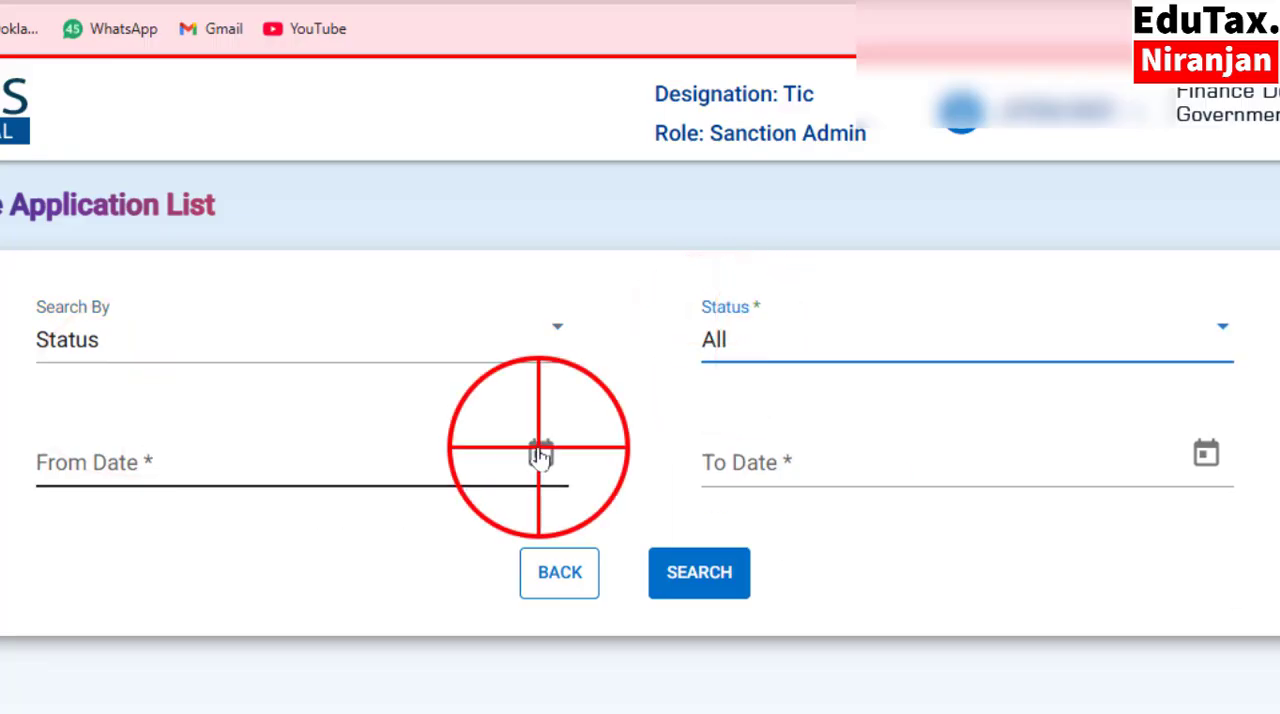
pyautogui.click(315, 333)
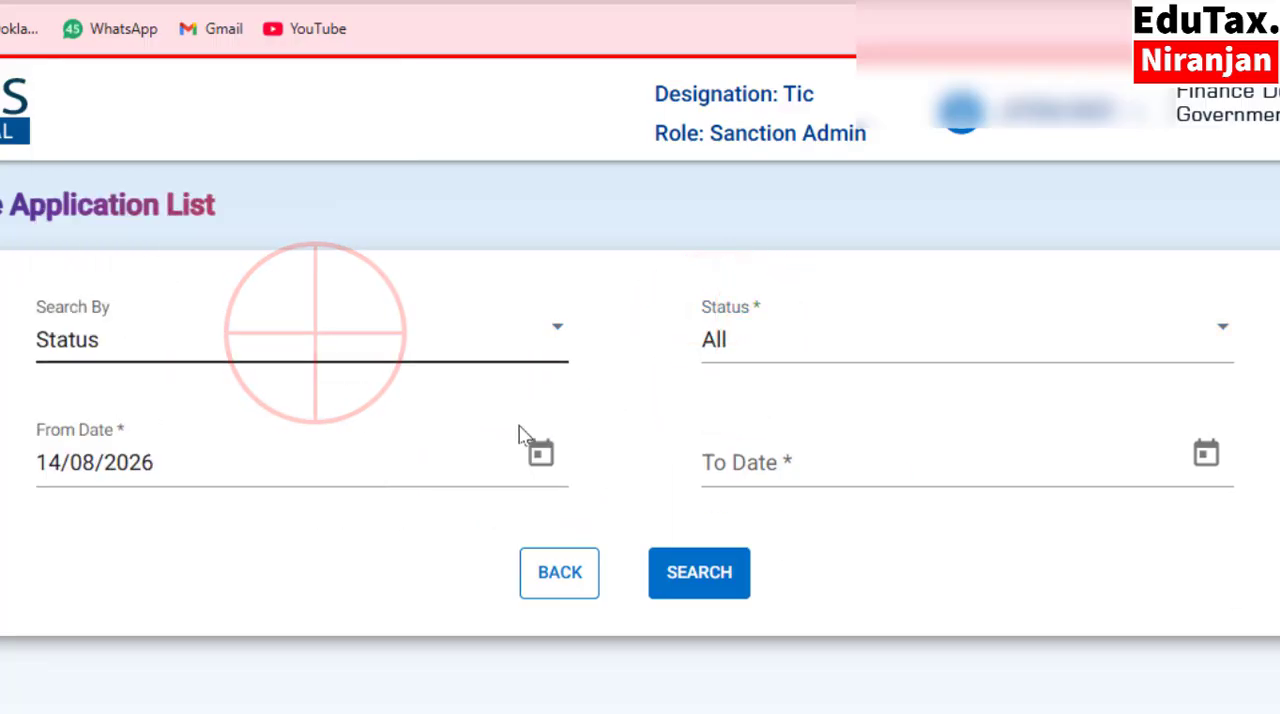
pyautogui.click(1207, 459)
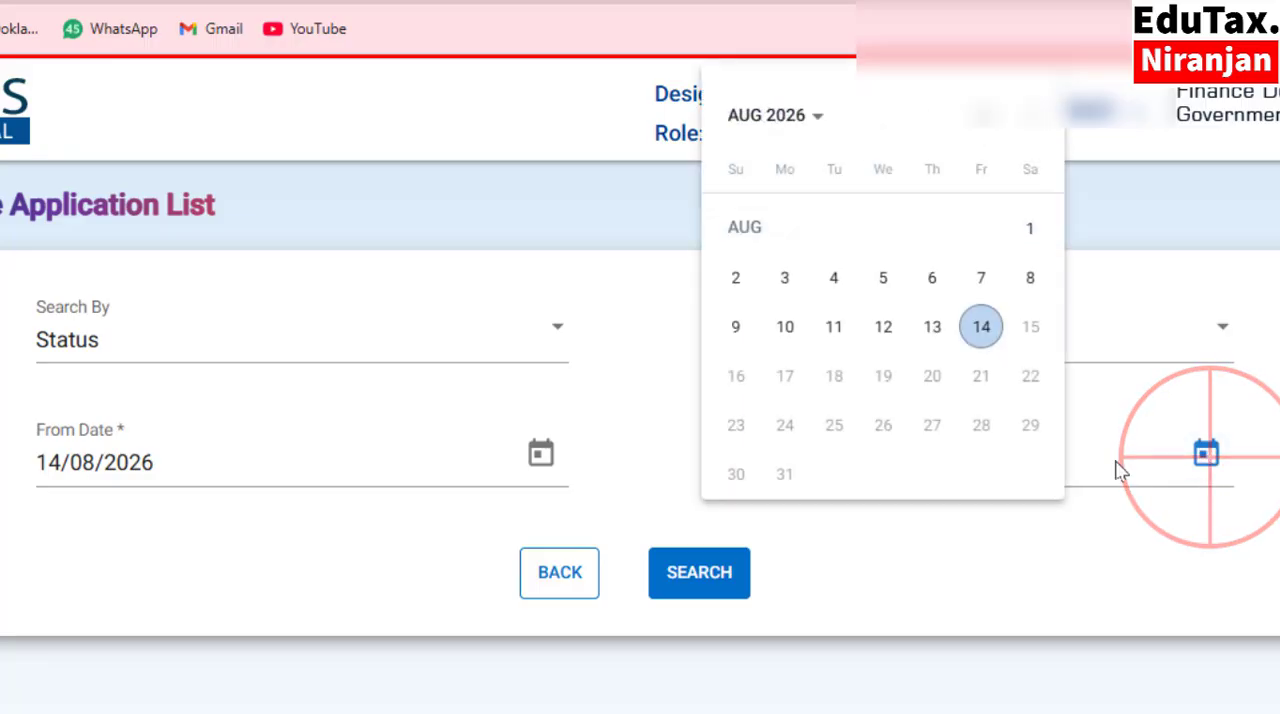
pyautogui.click(980, 405)
pyautogui.click(720, 574)
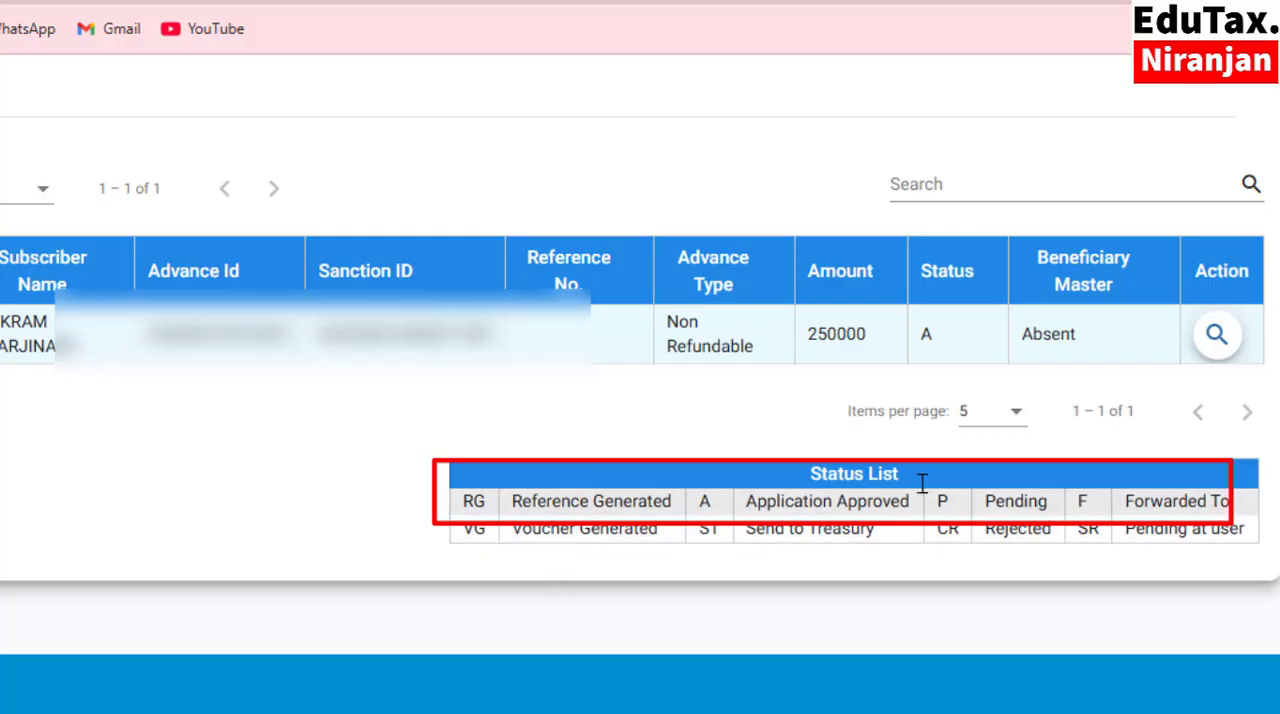
pyautogui.click(1216, 338)
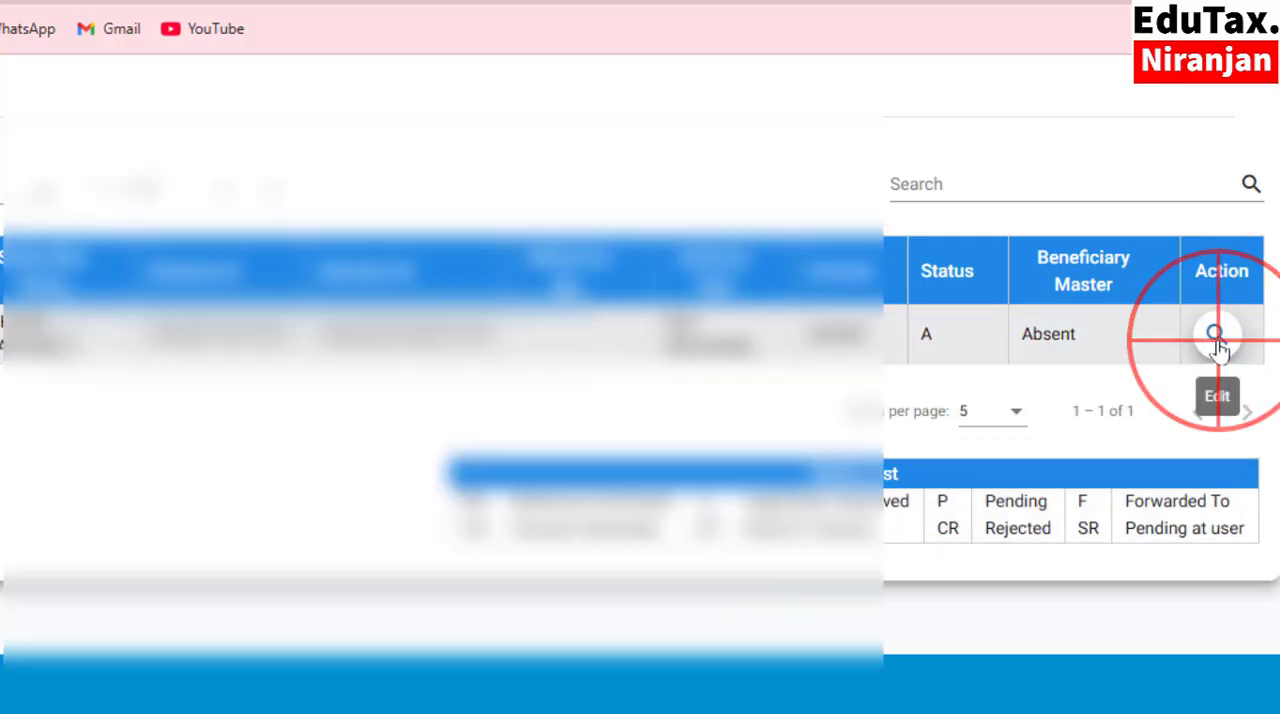